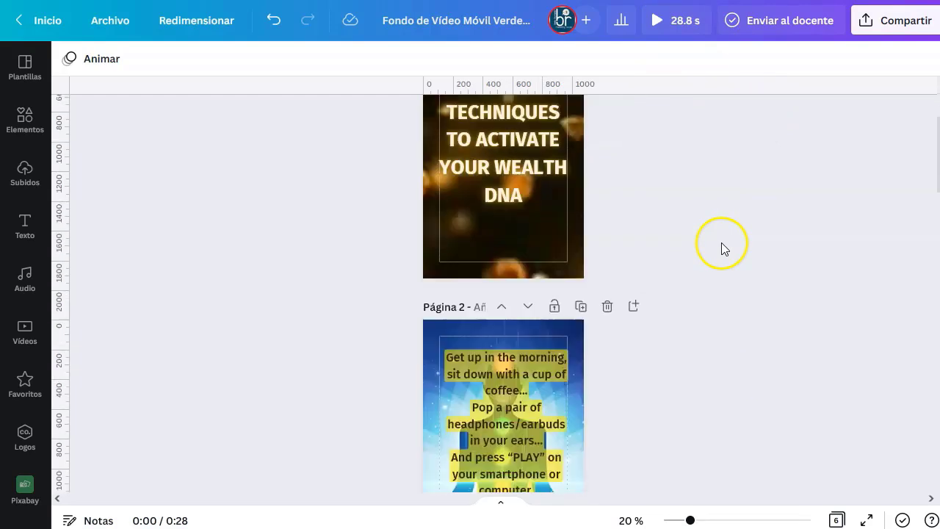
- Review the Canva video pages and the Google Docs plan covering categories, products, videos per product and multi-part uploads
{"action": "scroll", "coordinate": [723, 250], "scroll_direction": "down", "scroll_amount": 8}
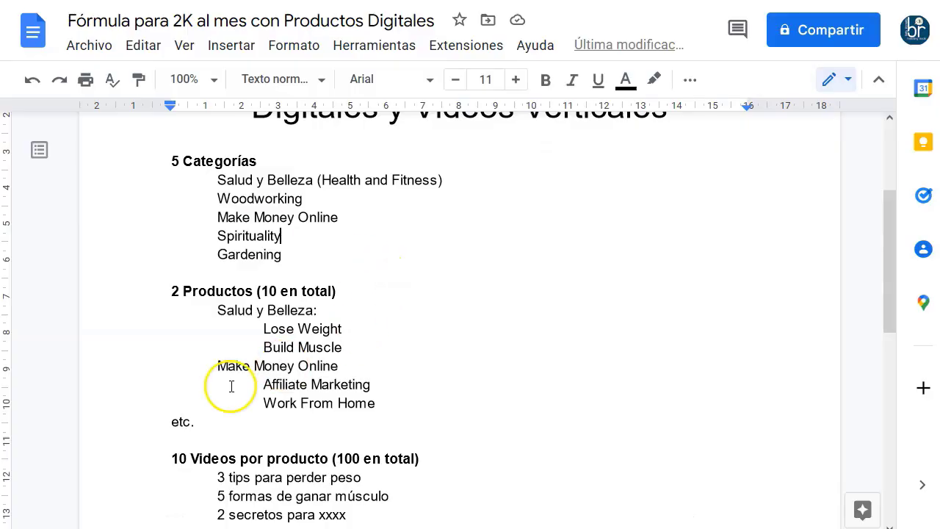
{"action": "scroll", "coordinate": [199, 470], "scroll_direction": "down", "scroll_amount": 2}
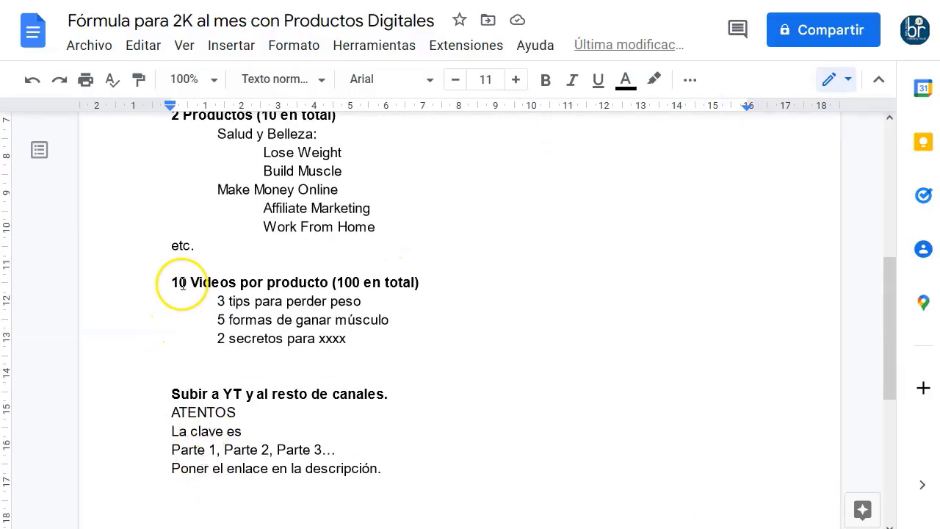
{"action": "left_click", "coordinate": [224, 338]}
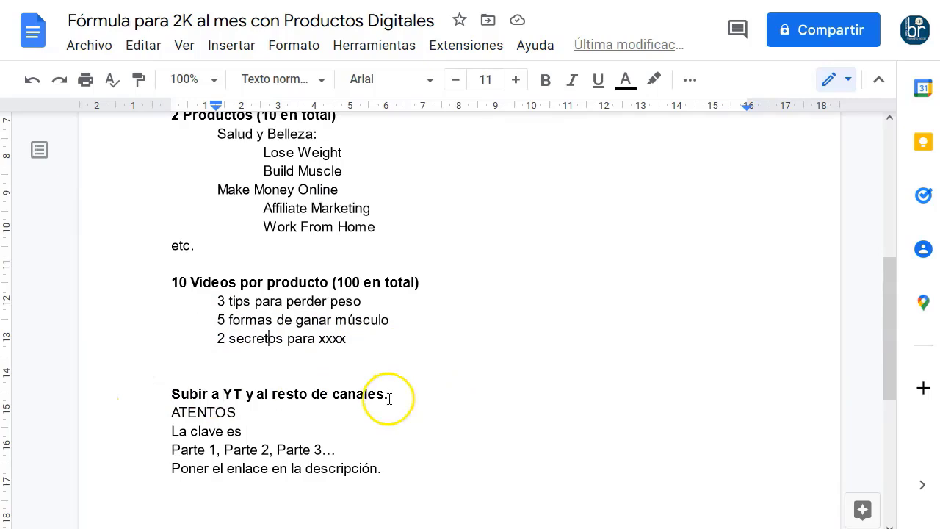
{"action": "left_click_drag", "start_coordinate": [170, 450], "coordinate": [355, 448]}
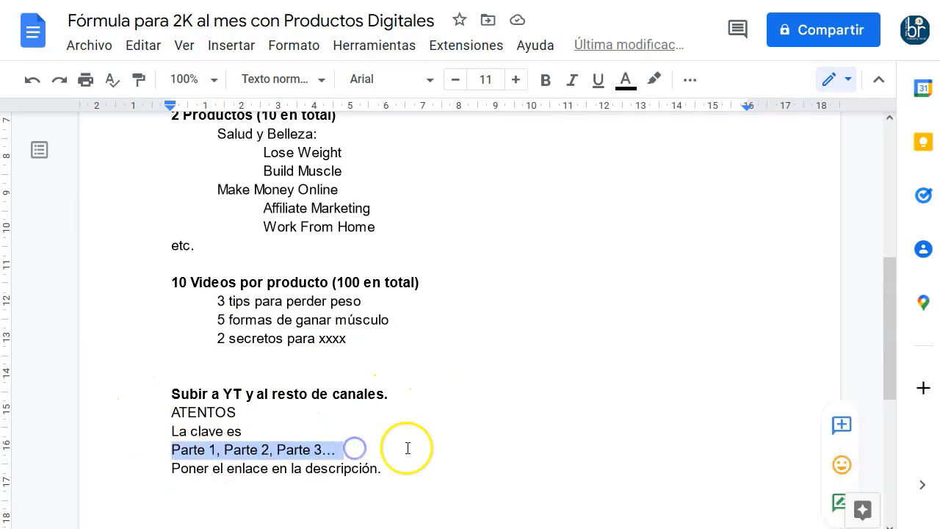
{"action": "left_click", "coordinate": [406, 448]}
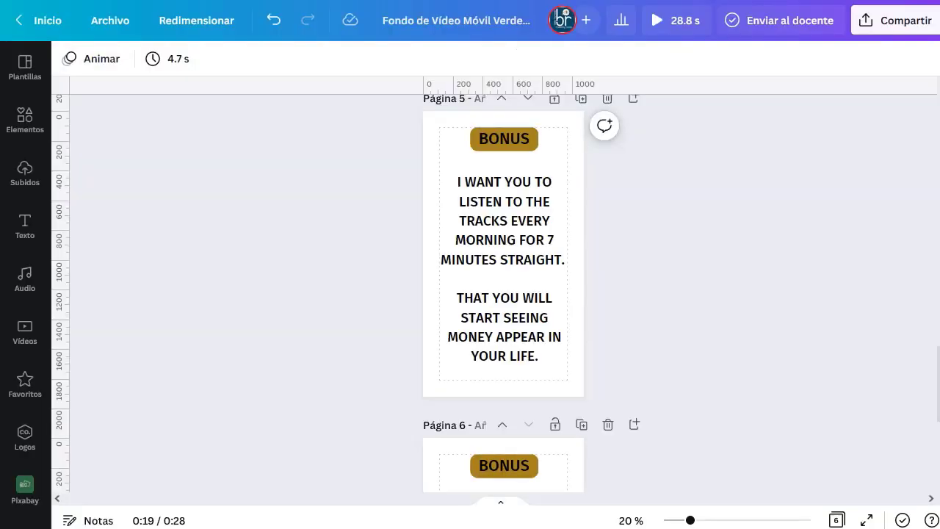
{"action": "scroll", "coordinate": [651, 320], "scroll_direction": "down", "scroll_amount": 5}
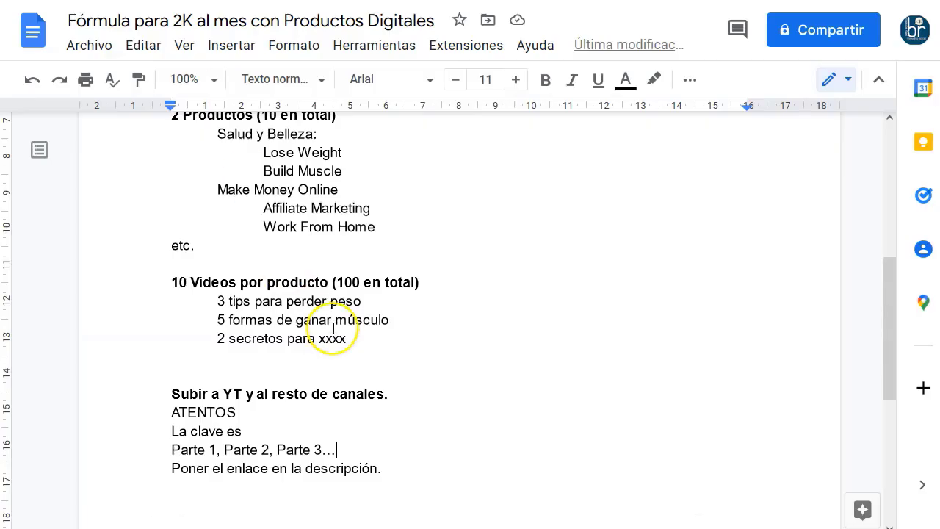
{"action": "left_click", "coordinate": [437, 288]}
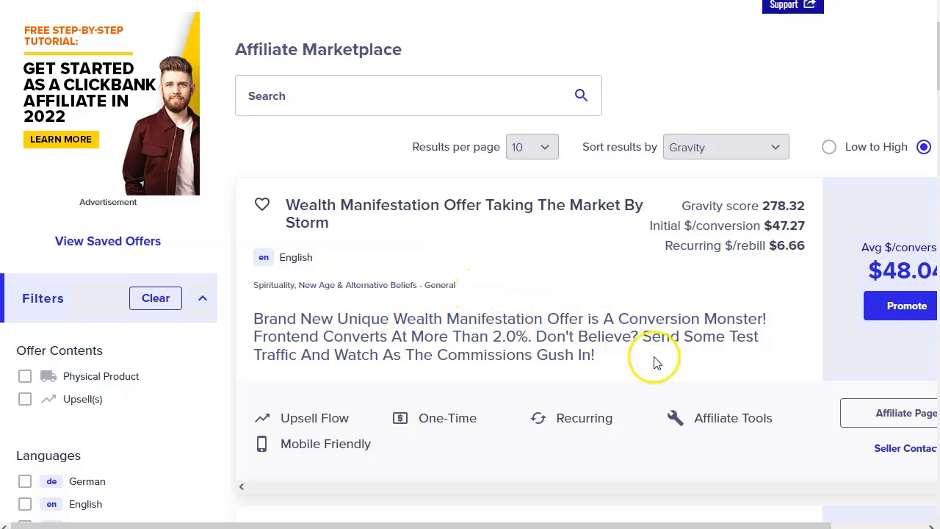
- In the ClickBank marketplace, create a HopLink for the Wealth Manifestation offer with tracking ID "shorts" and copy it
{"action": "scroll", "coordinate": [659, 363], "scroll_direction": "down", "scroll_amount": 1}
{"action": "left_click", "coordinate": [888, 239]}
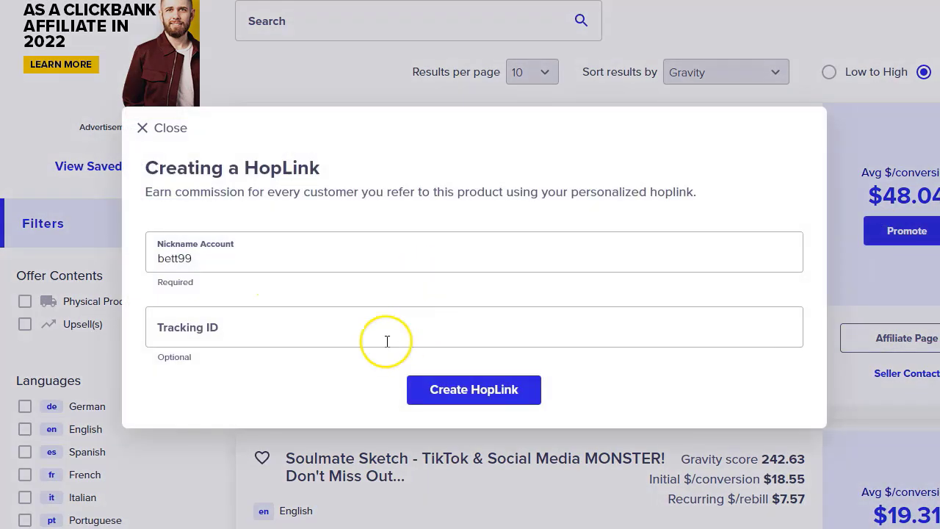
{"action": "left_click", "coordinate": [309, 327]}
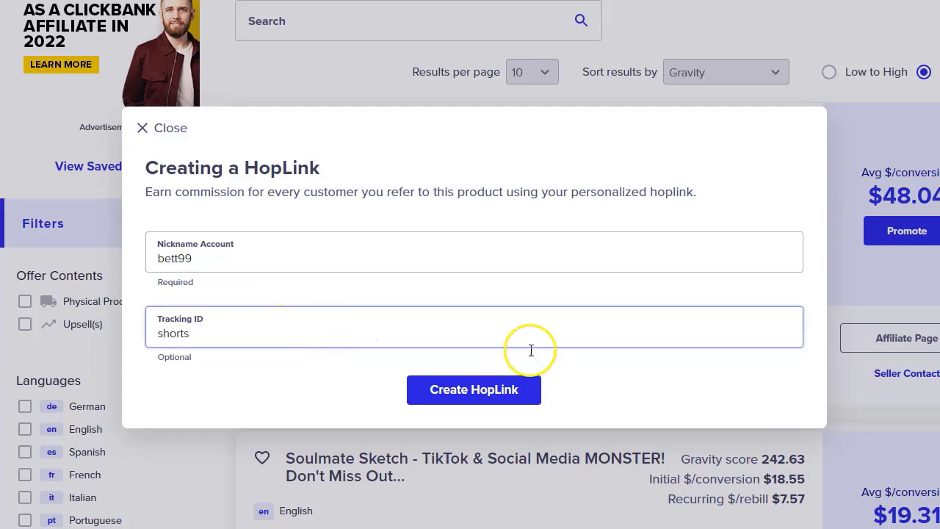
{"action": "left_click", "coordinate": [492, 391]}
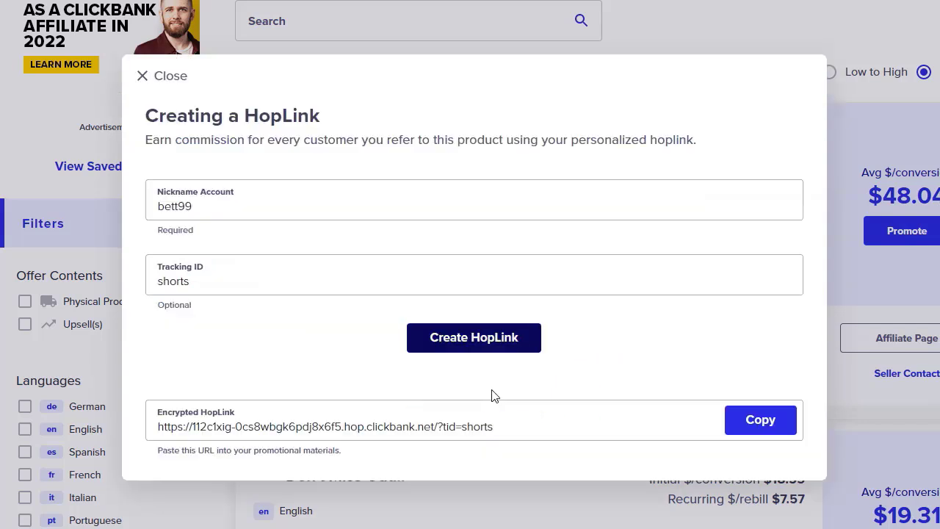
{"action": "left_click", "coordinate": [747, 427]}
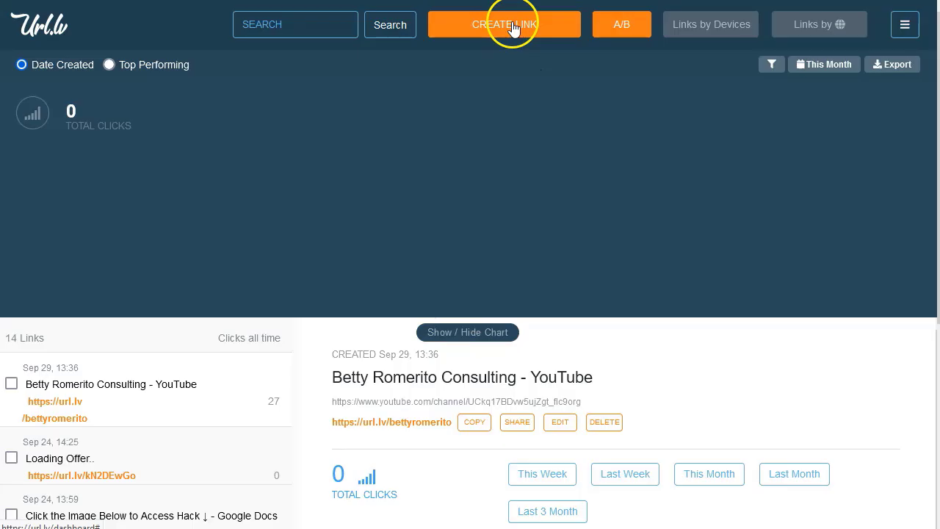
- Switch to Url.lv, create a short link from the copied HopLink and copy the shortened URL
{"action": "left_click", "coordinate": [512, 25]}
{"action": "left_click", "coordinate": [802, 95]}
{"action": "key", "text": "ctrl+v"}
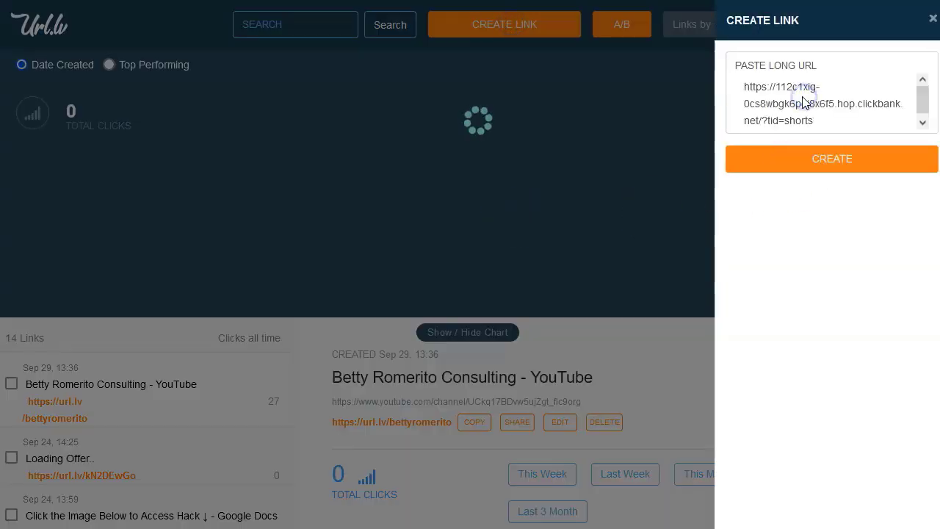
{"action": "left_click", "coordinate": [828, 158]}
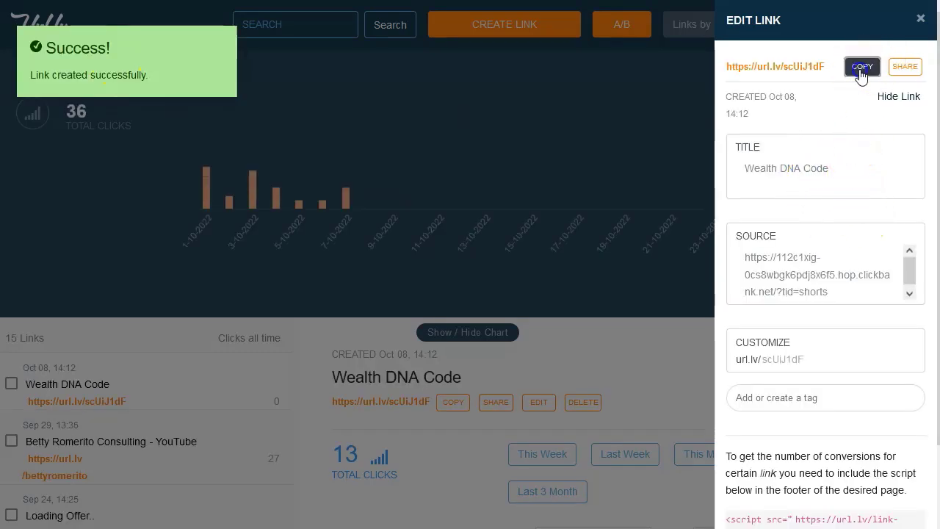
{"action": "left_click", "coordinate": [862, 68]}
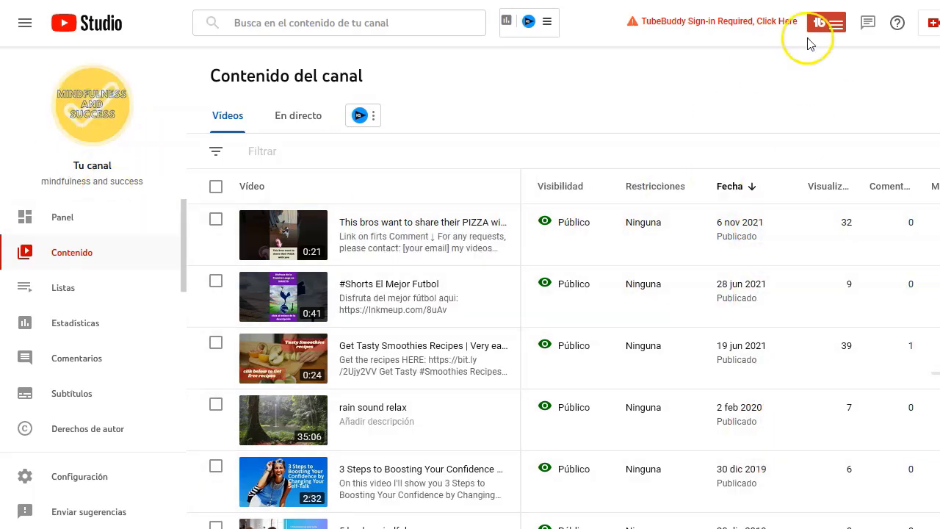
- In YouTube Studio, upload the "Fondo de Vídeo Móvil Verde Oscuro Blanco" video file and dismiss the tip about reusing details
{"action": "left_click", "coordinate": [932, 28]}
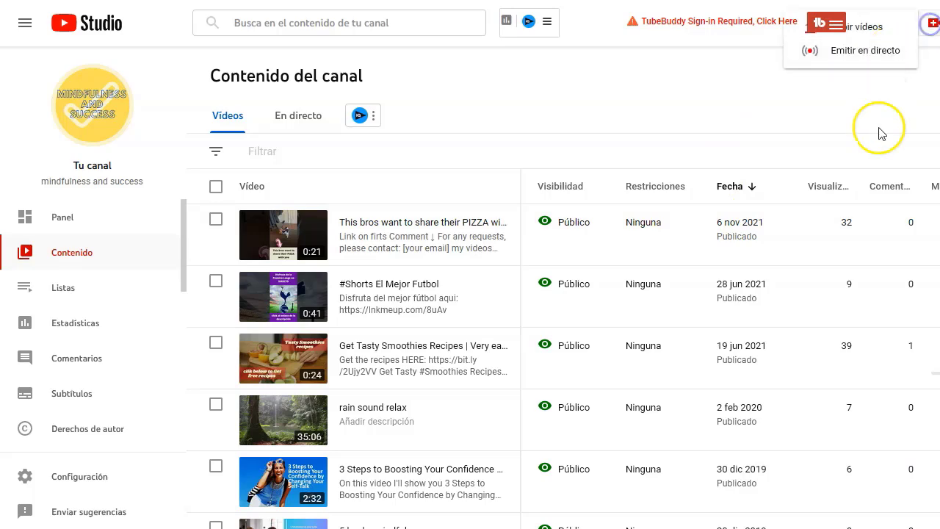
{"action": "left_click", "coordinate": [882, 30]}
{"action": "left_click", "coordinate": [435, 348]}
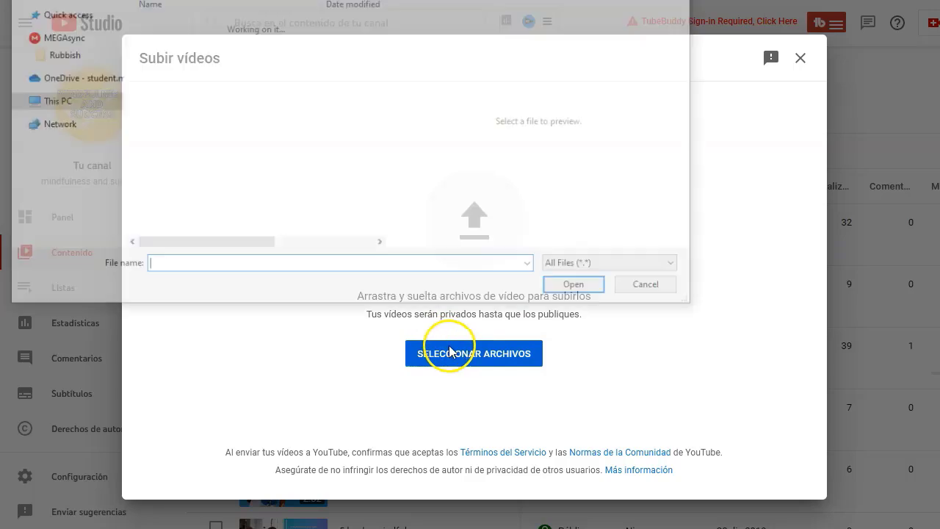
{"action": "double_click", "coordinate": [211, 43]}
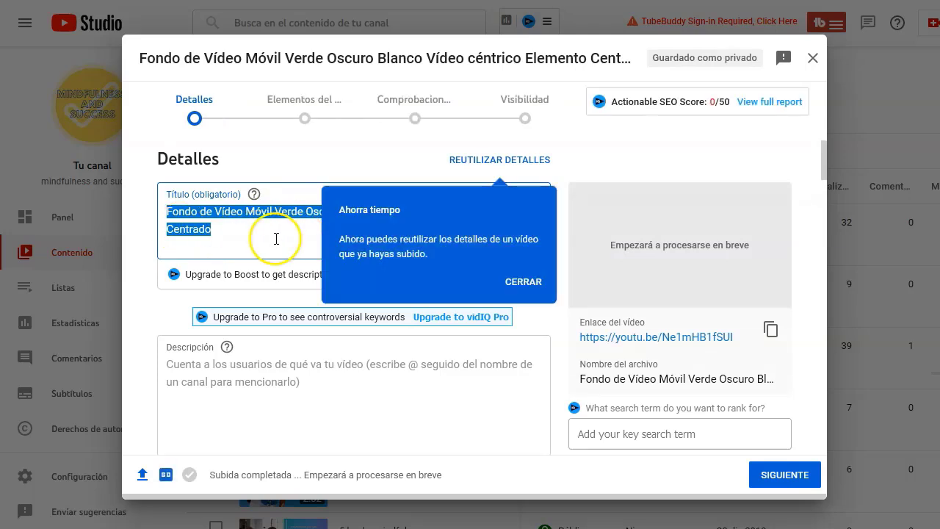
{"action": "left_click", "coordinate": [523, 281]}
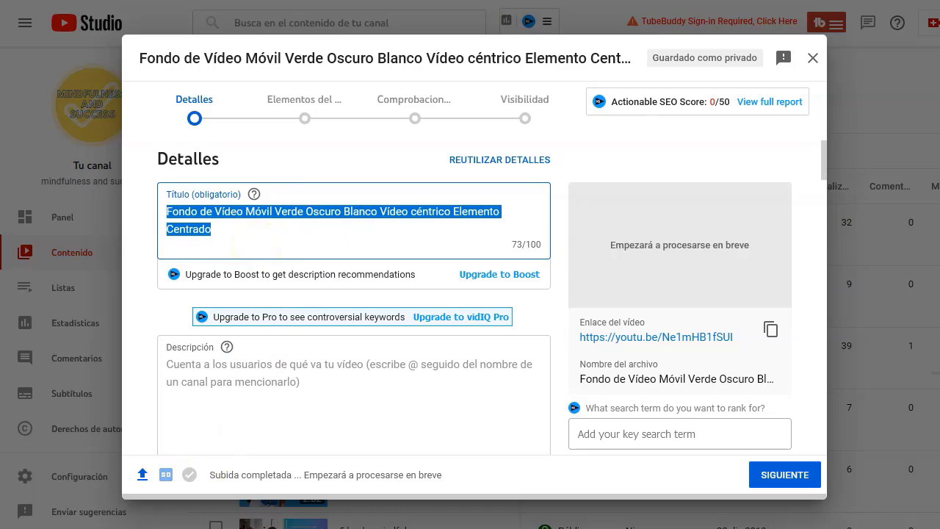
- Replace the video title with "2 secret technics to activate your Wealth DNA" from the Notepad++ notes
{"action": "key", "text": "alt+Tab"}
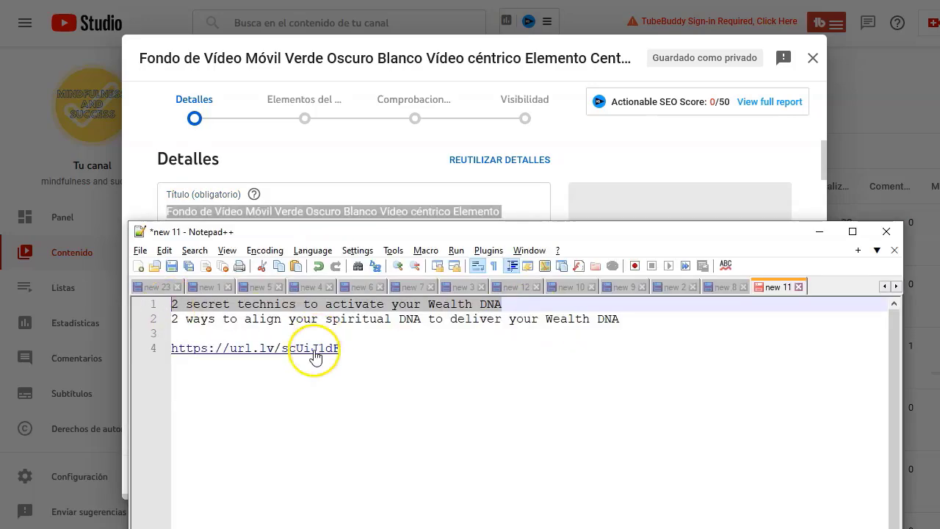
{"action": "left_click", "coordinate": [340, 188]}
{"action": "triple_click", "coordinate": [153, 227]}
{"action": "left_click_drag", "start_coordinate": [147, 218], "coordinate": [183, 213]}
{"action": "double_click", "coordinate": [182, 213]}
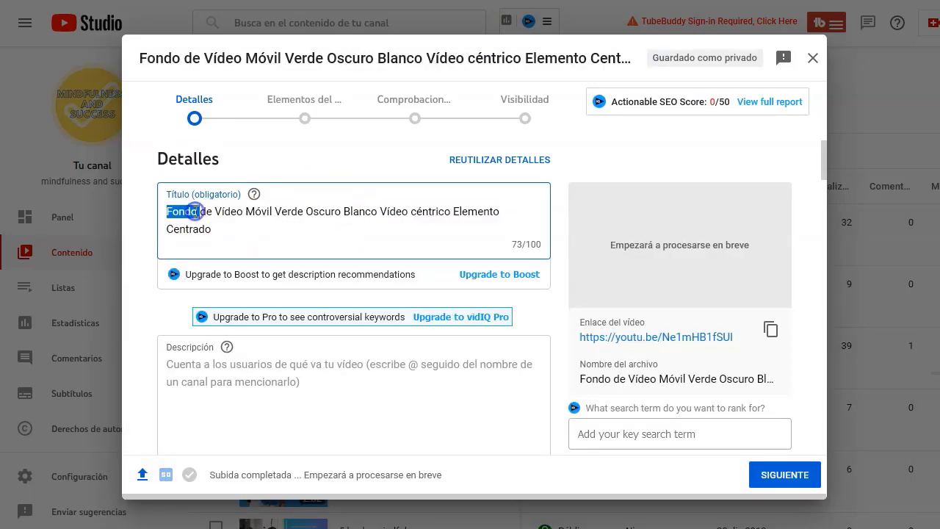
{"action": "key", "text": "ctrl+a"}
{"action": "key", "text": "ctrl+v"}
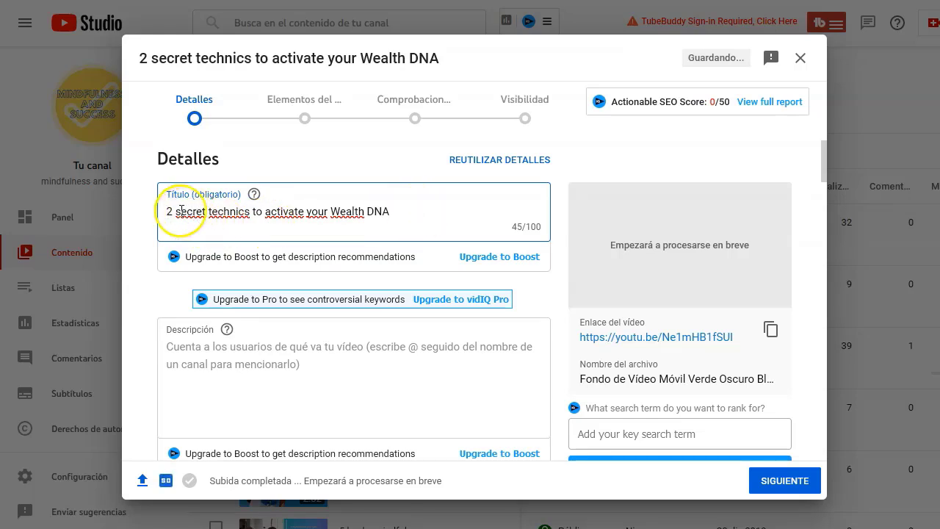
- Capitalize the title's words so it reads "2 Secret Technics To Activate Your Wealth DNA"
{"action": "left_click", "coordinate": [177, 211]}
{"action": "key", "text": "BackSpace"}
{"action": "type", "text": "S"}
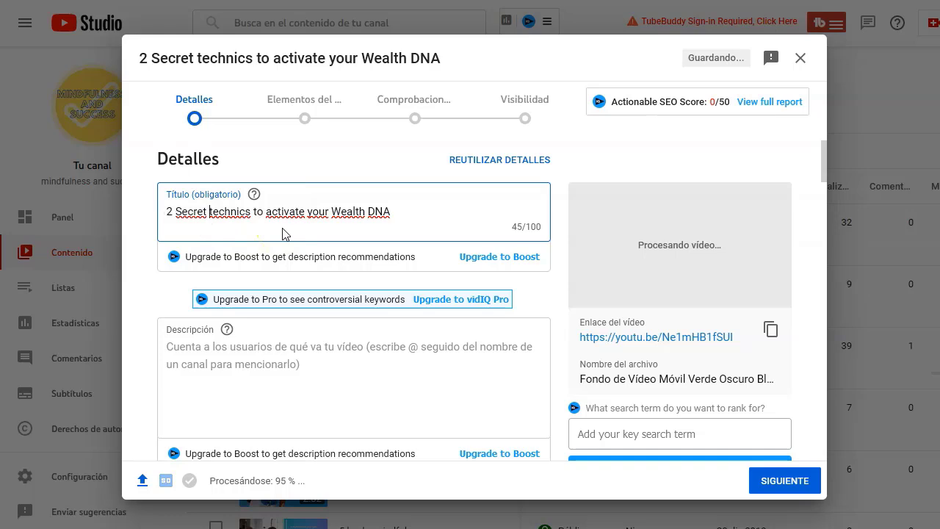
{"action": "key", "text": "Delete"}
{"action": "type", "text": "T"}
{"action": "left_click", "coordinate": [260, 211]}
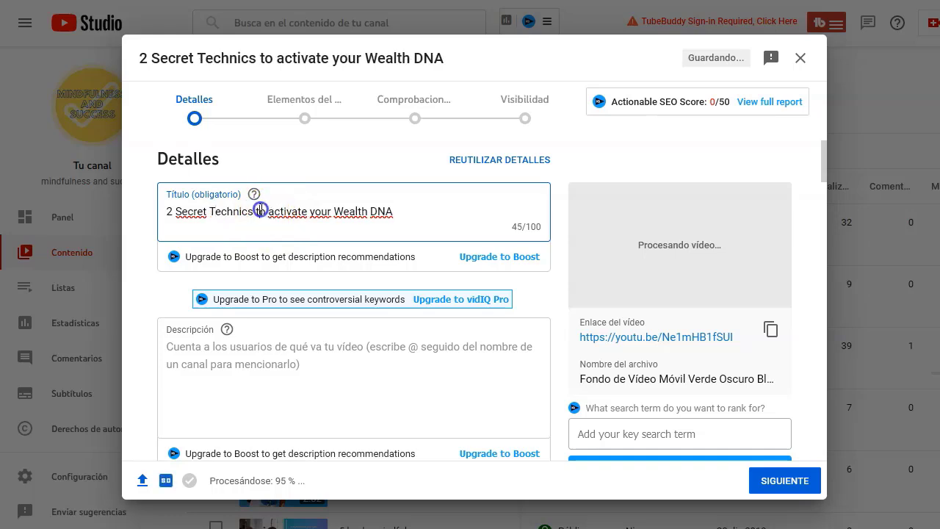
{"action": "key", "text": "Delete"}
{"action": "type", "text": "T"}
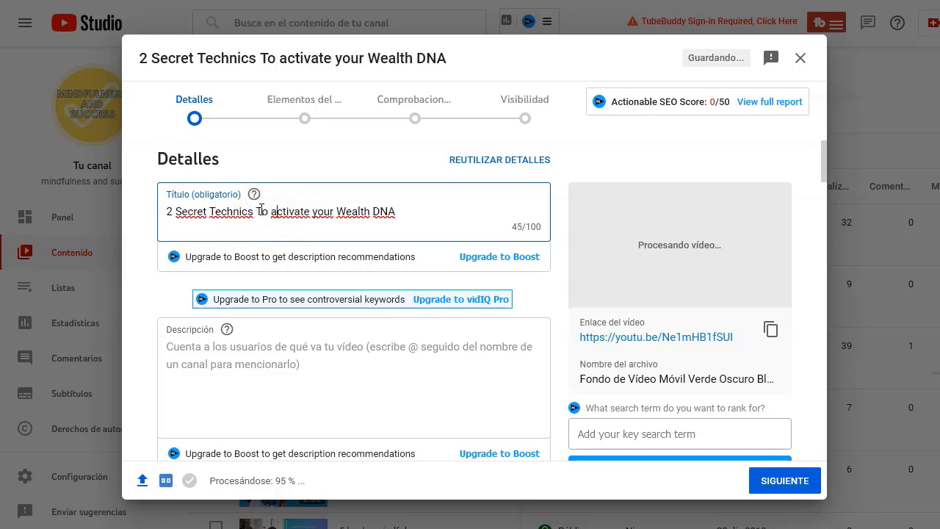
{"action": "key", "text": "Delete"}
{"action": "type", "text": "A"}
{"action": "left_click", "coordinate": [314, 212]}
{"action": "key", "text": "Delete"}
{"action": "type", "text": "Y"}
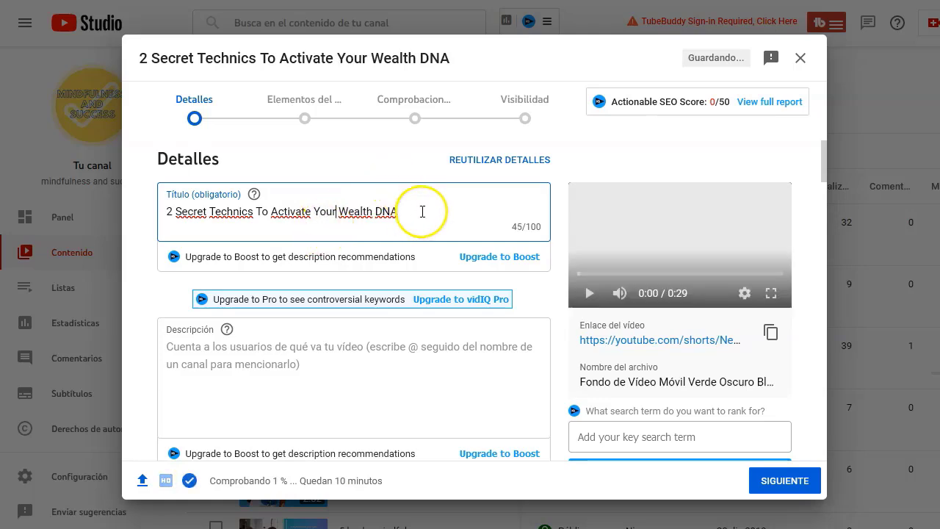
- Copy the full video title into the description as its first line
{"action": "left_click", "coordinate": [265, 352]}
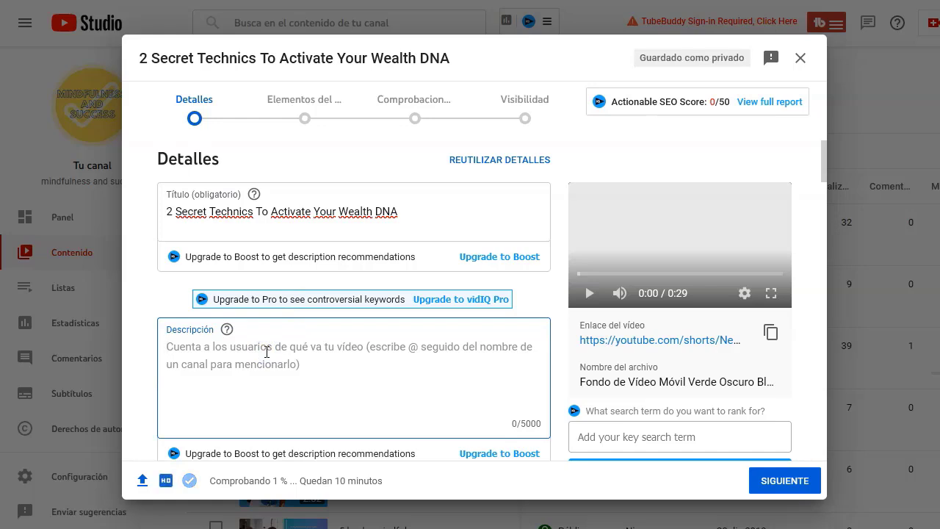
{"action": "left_click_drag", "start_coordinate": [414, 213], "coordinate": [211, 211]}
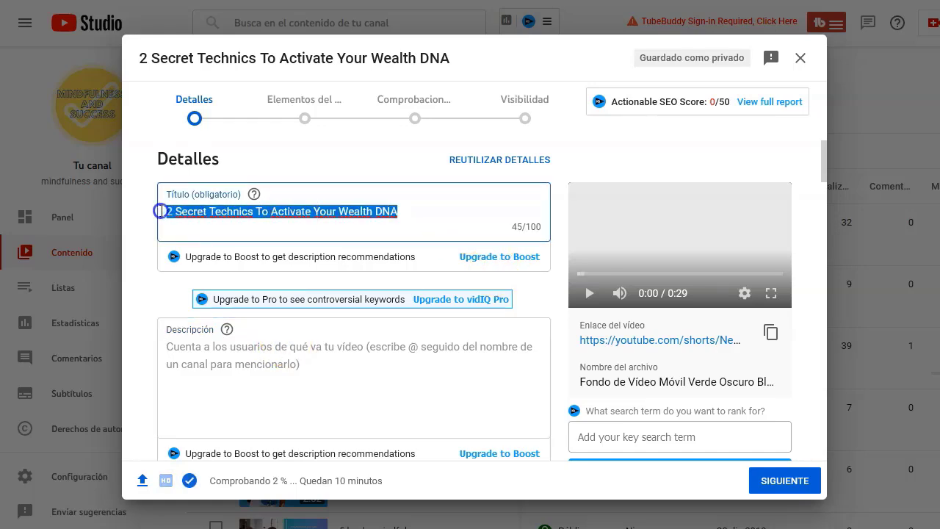
{"action": "left_click", "coordinate": [273, 367]}
{"action": "key", "text": "ctrl+v"}
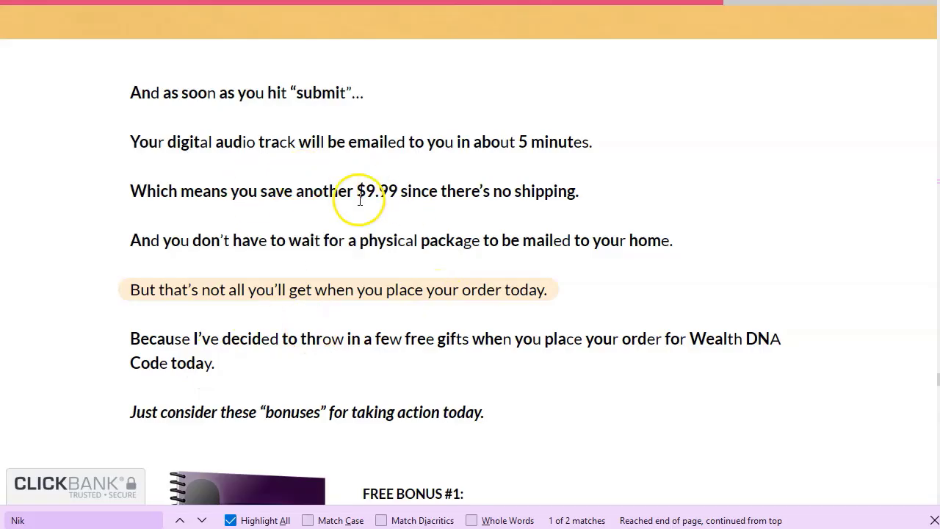
- Add the sales-page passage from "Your digital audio track" to "Wealth DNA Code today" to the description, deleting its three middle sentences
{"action": "left_click_drag", "start_coordinate": [130, 140], "coordinate": [574, 395]}
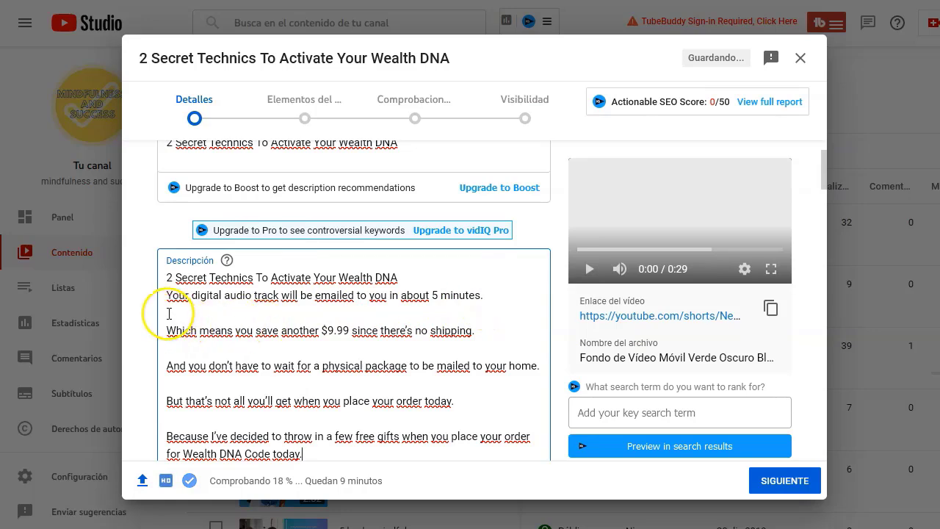
{"action": "left_click_drag", "start_coordinate": [168, 314], "coordinate": [479, 417]}
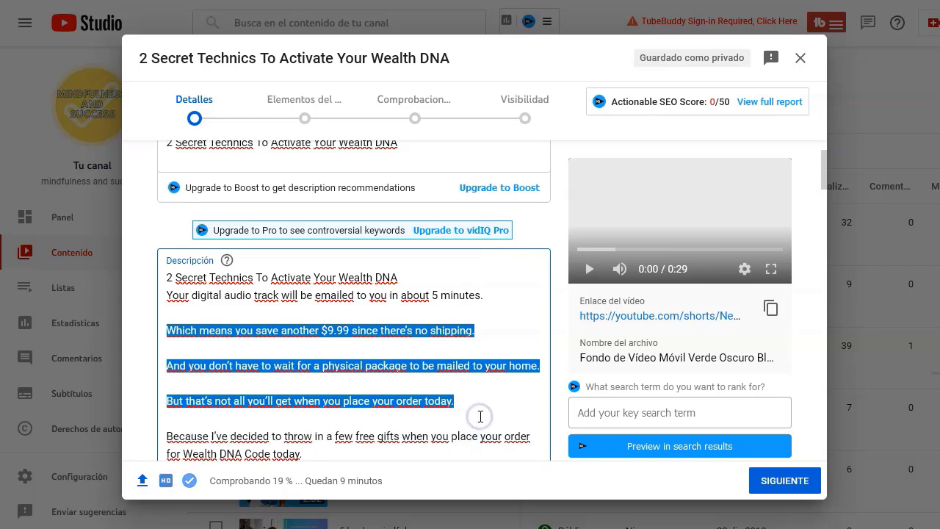
{"action": "key", "text": "BackSpace"}
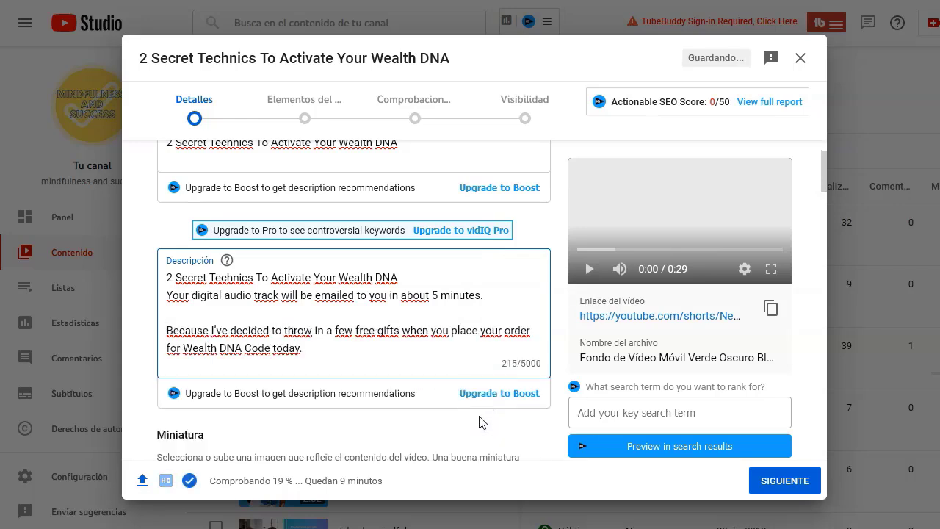
{"action": "key", "text": "alt+Tab"}
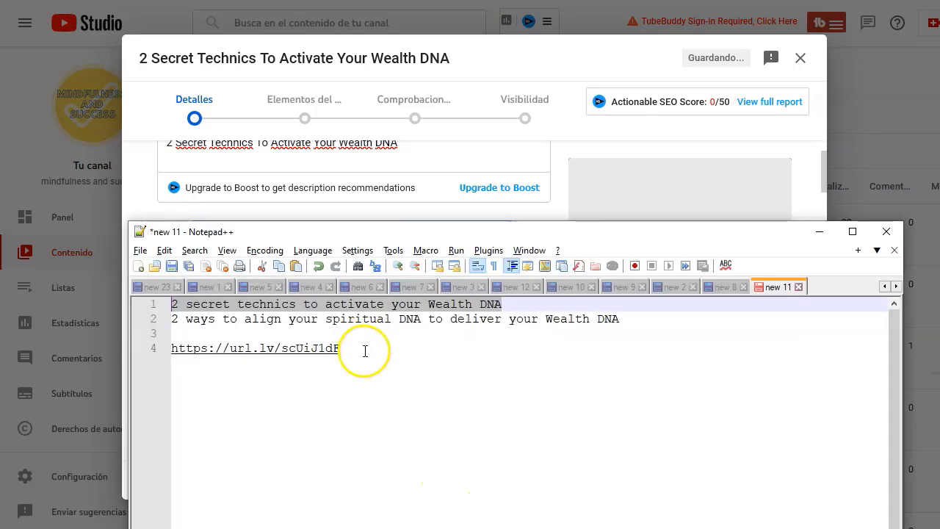
{"action": "left_click_drag", "start_coordinate": [360, 350], "coordinate": [168, 348]}
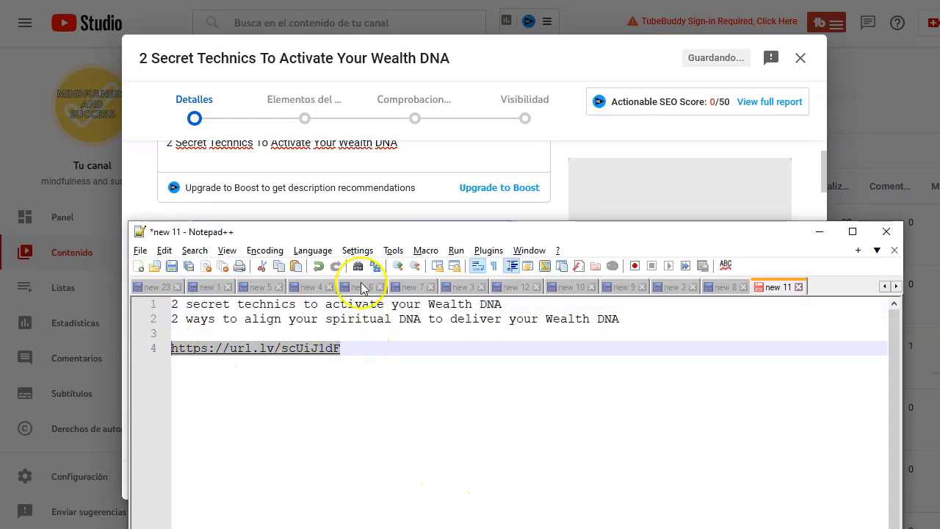
{"action": "left_click", "coordinate": [442, 163]}
{"action": "left_click", "coordinate": [343, 351]}
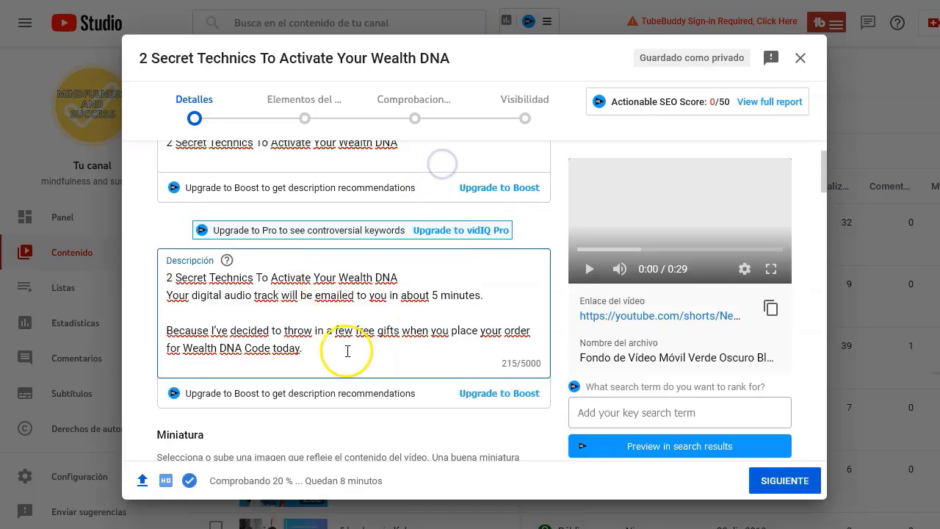
{"action": "left_click", "coordinate": [334, 315]}
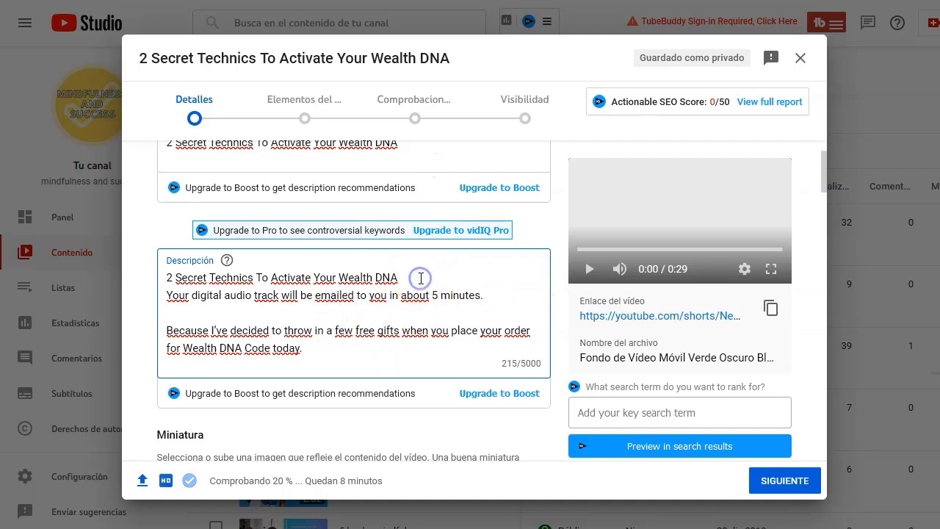
{"action": "key", "text": "Return"}
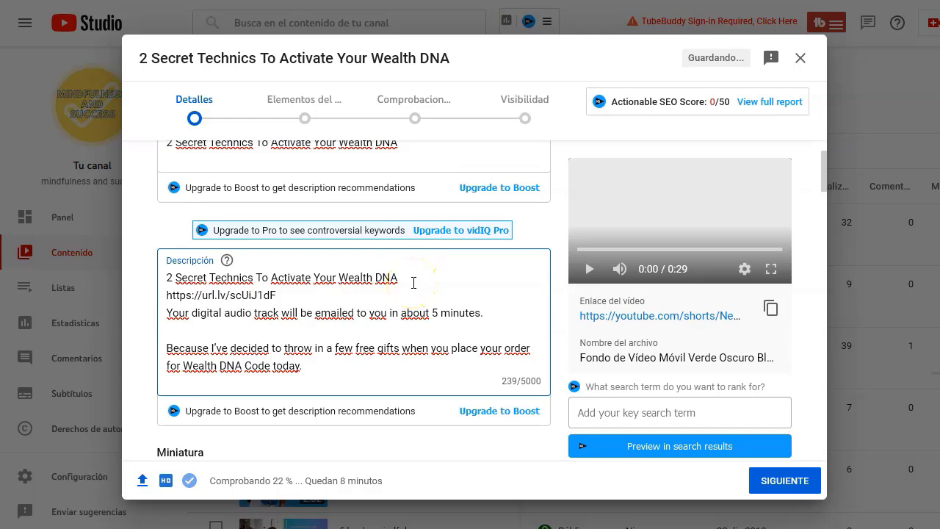
{"action": "key", "text": "ctrl+z"}
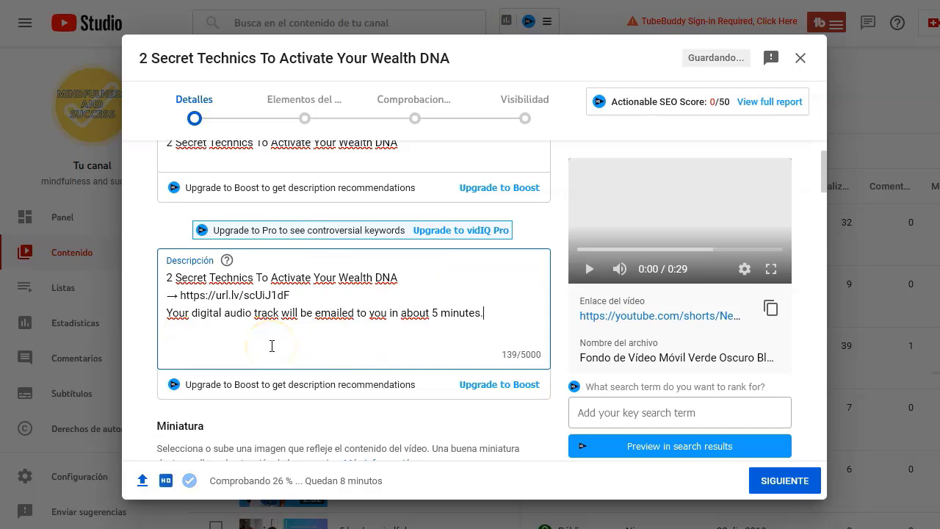
- Select the first automatically generated thumbnail for the video
{"action": "scroll", "coordinate": [243, 352], "scroll_direction": "down", "scroll_amount": 3}
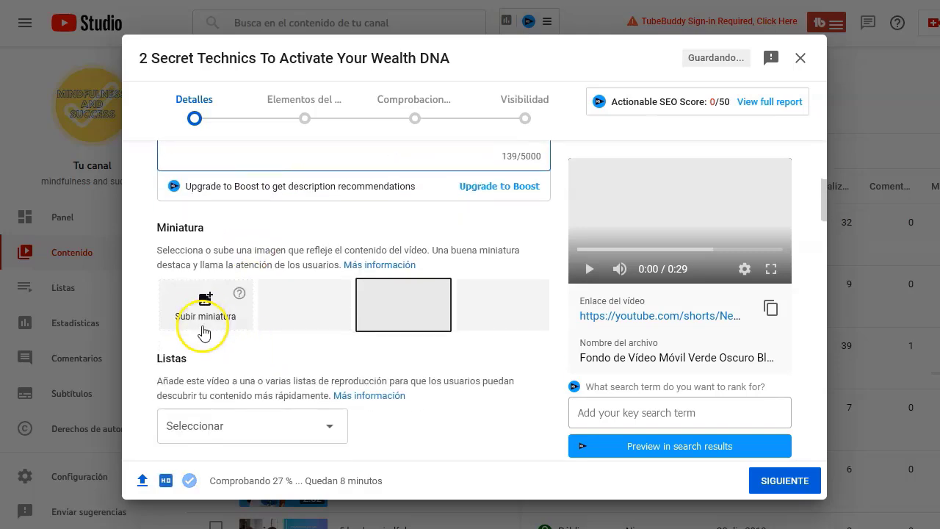
{"action": "left_click", "coordinate": [297, 315]}
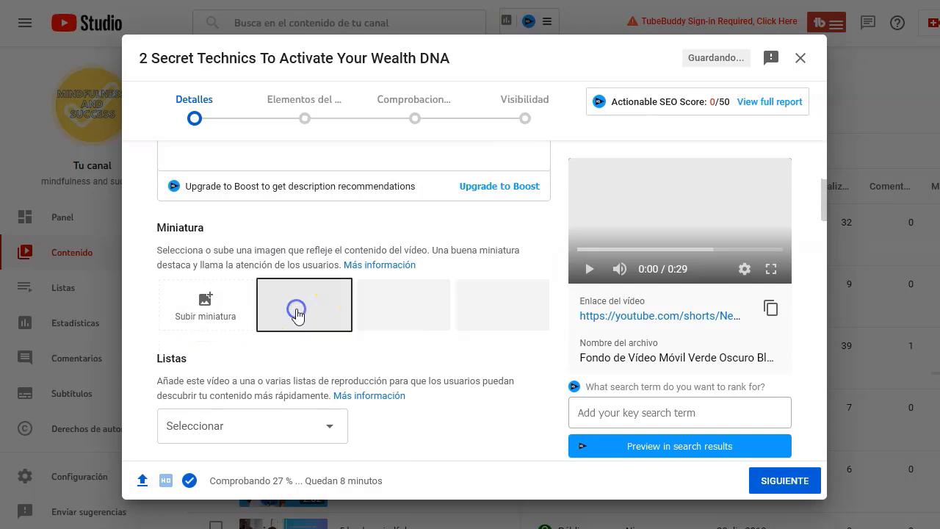
{"action": "left_click", "coordinate": [274, 294]}
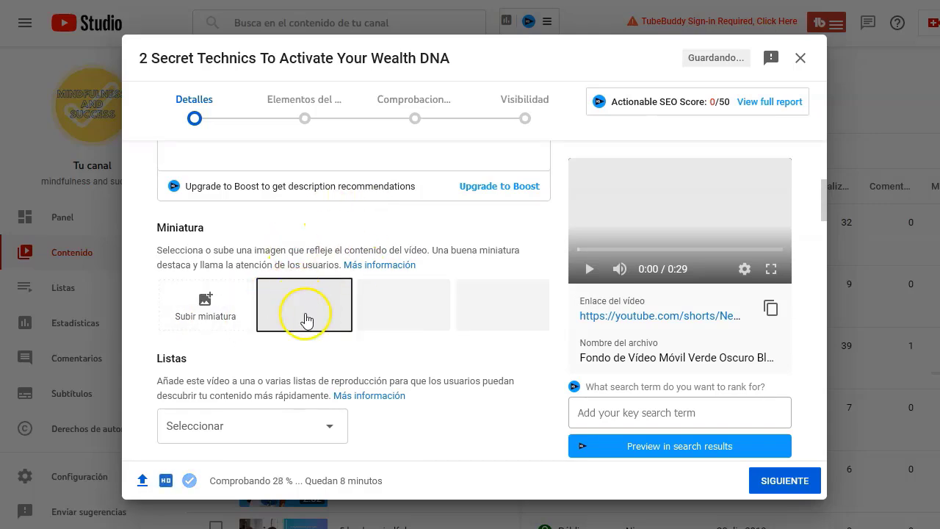
- Locate the video's empty tag field, return to the title and copy its full text
{"action": "scroll", "coordinate": [221, 331], "scroll_direction": "down", "scroll_amount": 2}
{"action": "scroll", "coordinate": [237, 321], "scroll_direction": "down", "scroll_amount": 4}
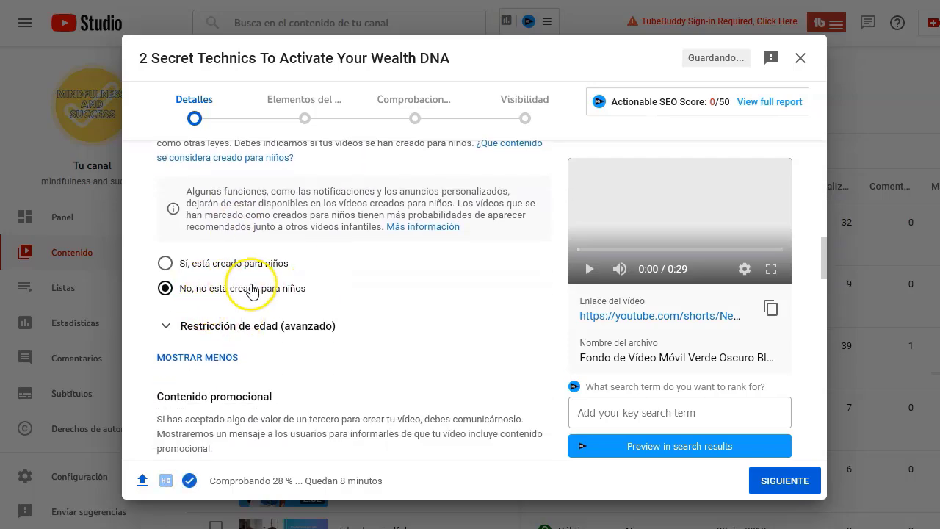
{"action": "scroll", "coordinate": [258, 293], "scroll_direction": "down", "scroll_amount": 3}
{"action": "scroll", "coordinate": [237, 313], "scroll_direction": "down", "scroll_amount": 5}
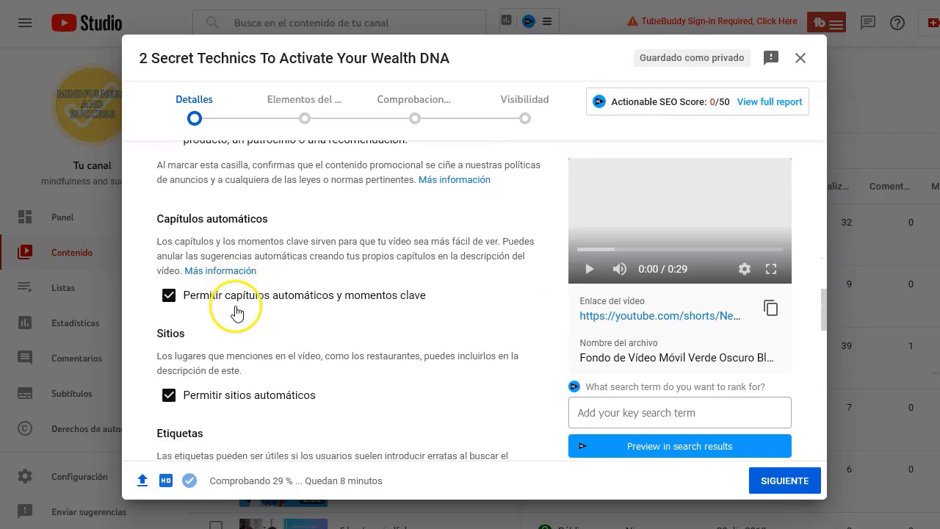
{"action": "left_click", "coordinate": [222, 277]}
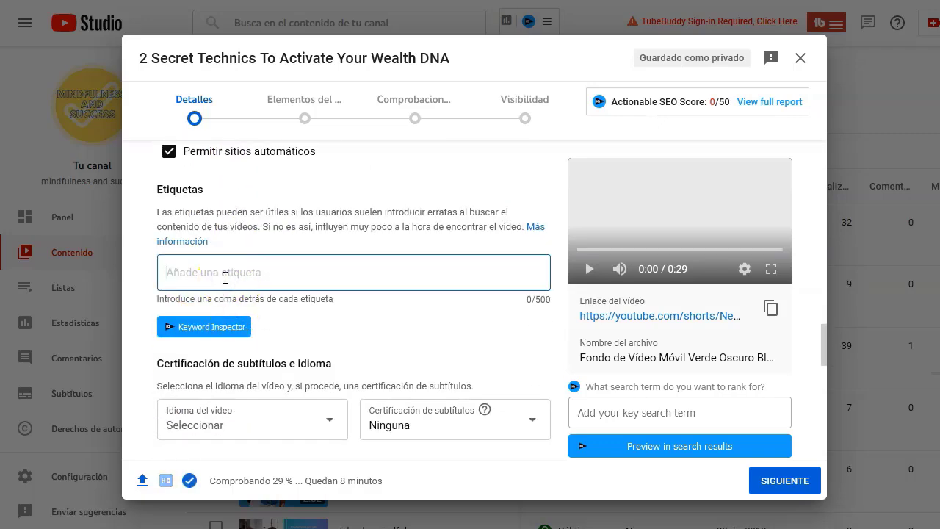
{"action": "scroll", "coordinate": [225, 277], "scroll_direction": "up", "scroll_amount": 8}
{"action": "left_click", "coordinate": [272, 278]}
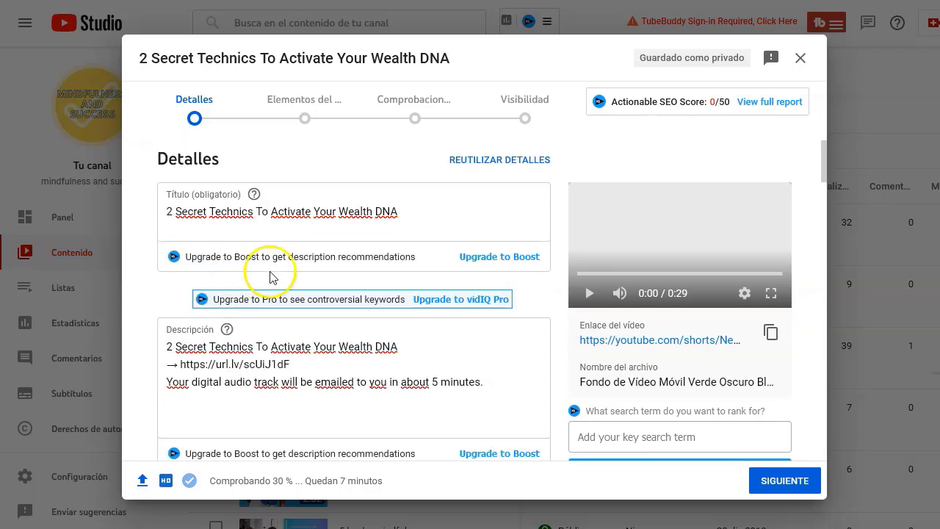
{"action": "left_click_drag", "start_coordinate": [169, 213], "coordinate": [235, 246]}
{"action": "key", "text": "ctrl+c"}
{"action": "left_click", "coordinate": [426, 218]}
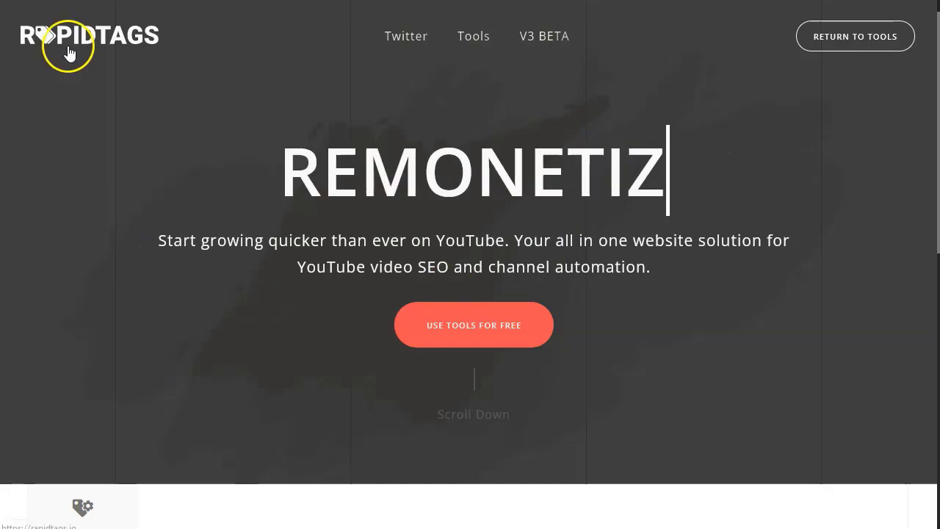
- Generate tags in RapidTags from the copied title "2 Secret Technics To Activate Your Wealth DNA" and copy them
{"action": "left_click", "coordinate": [154, 64]}
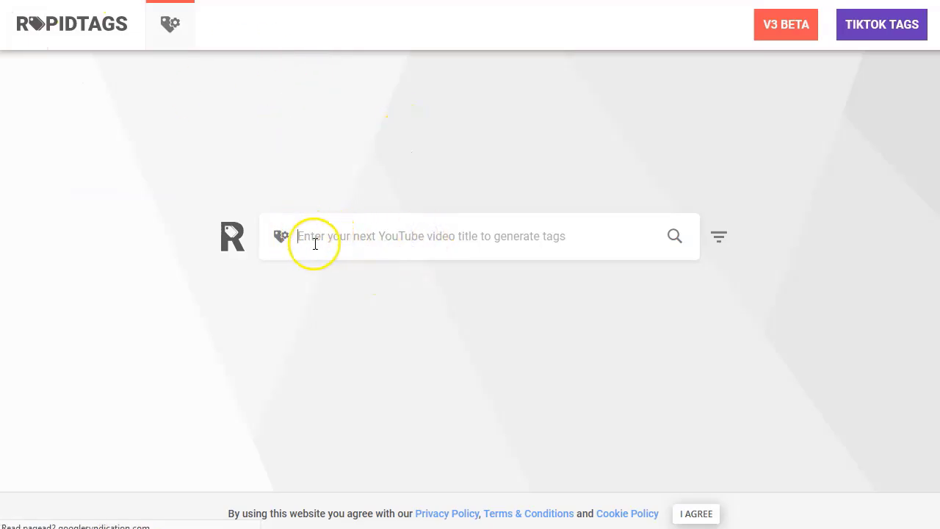
{"action": "key", "text": "ctrl+v"}
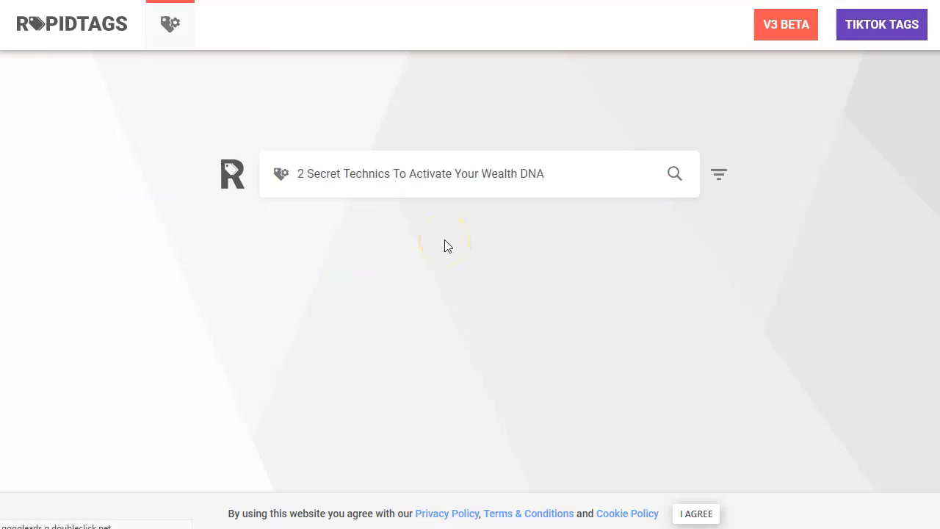
{"action": "left_click", "coordinate": [674, 177]}
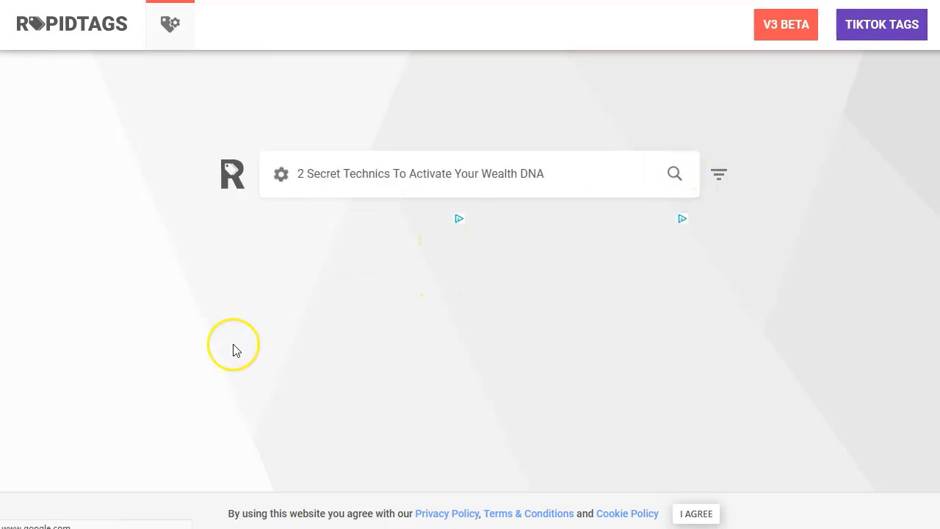
{"action": "left_click", "coordinate": [175, 488]}
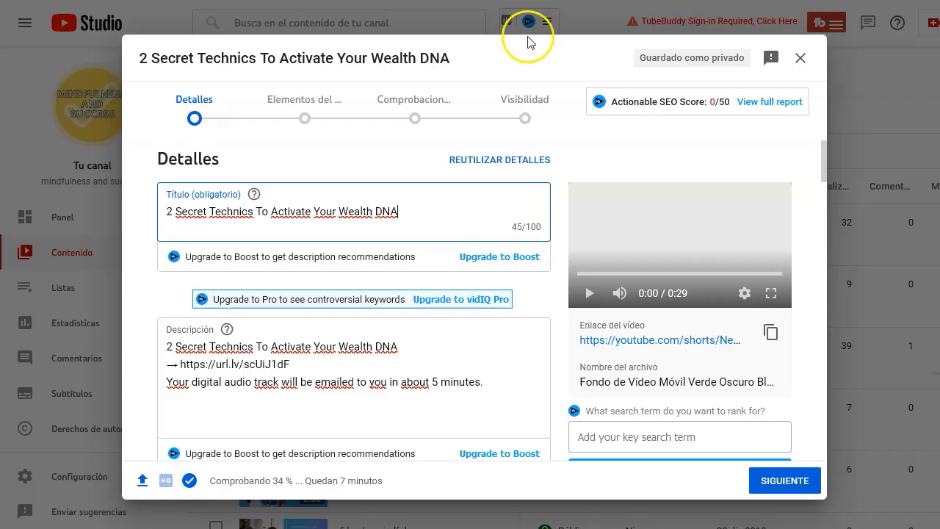
- Paste the generated tags into the tag field of the video's details in YouTube Studio
{"action": "scroll", "coordinate": [353, 221], "scroll_direction": "down", "scroll_amount": 10}
{"action": "left_click", "coordinate": [278, 219]}
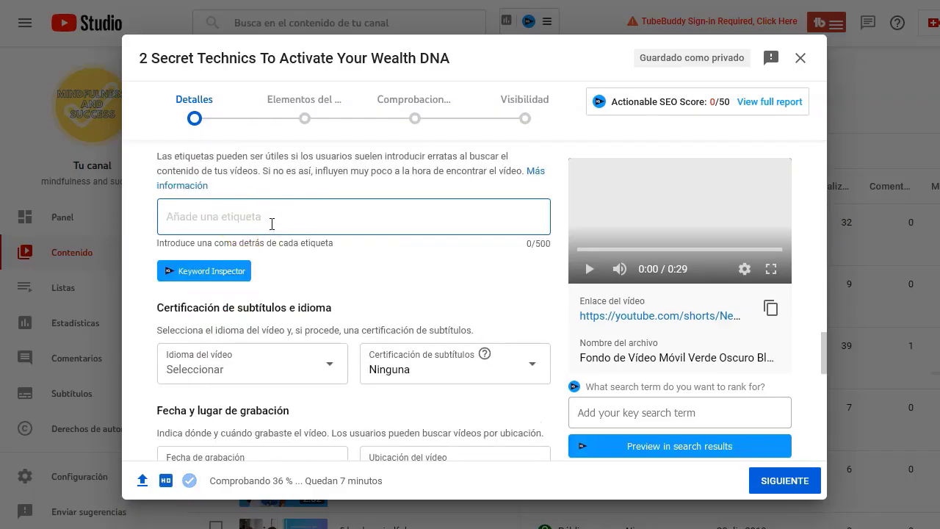
{"action": "key", "text": "ctrl+v"}
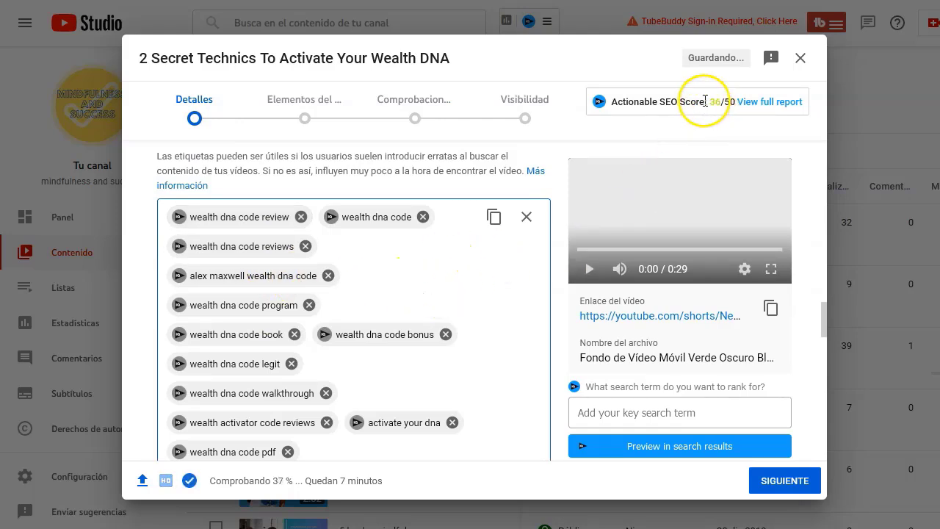
- Examine the SEO score, the added tags and the remaining license and category settings
{"action": "left_click_drag", "start_coordinate": [710, 102], "coordinate": [723, 102]}
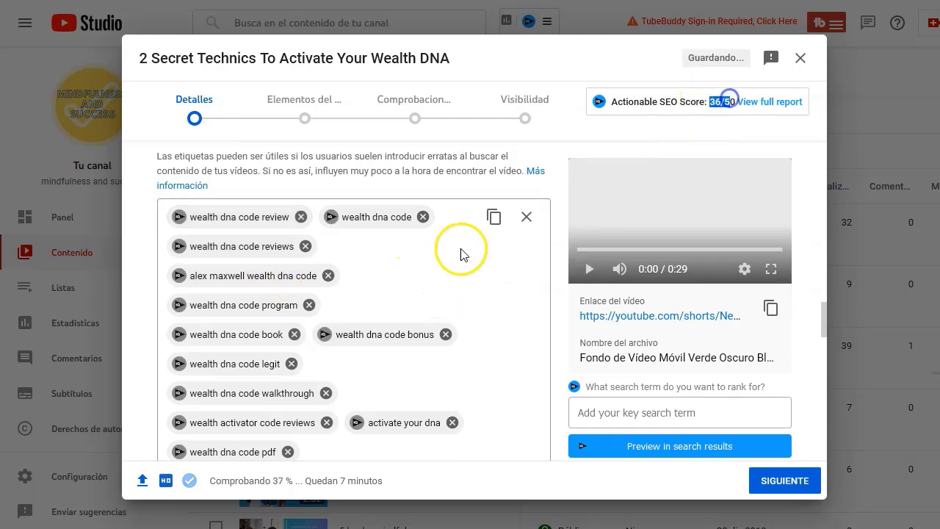
{"action": "left_click", "coordinate": [559, 191]}
{"action": "scroll", "coordinate": [289, 353], "scroll_direction": "down", "scroll_amount": 8}
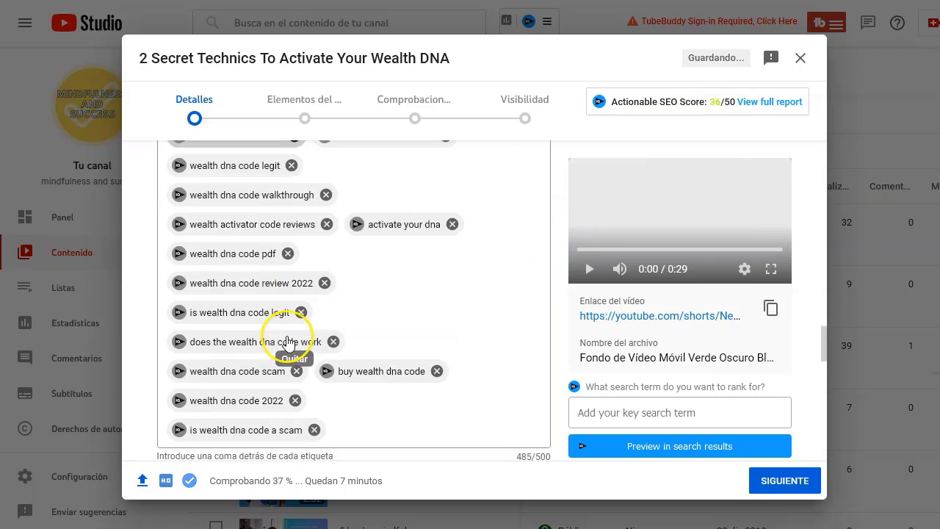
{"action": "scroll", "coordinate": [288, 374], "scroll_direction": "down", "scroll_amount": 4}
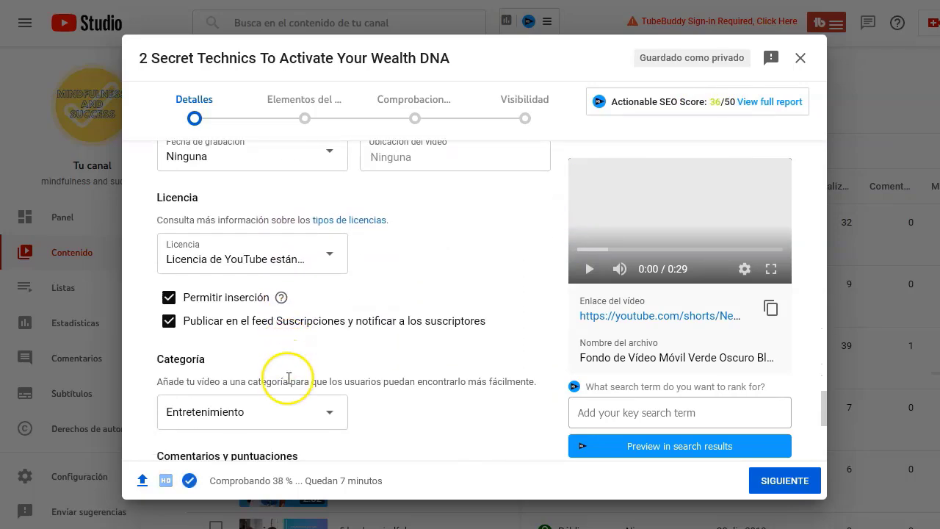
{"action": "scroll", "coordinate": [289, 330], "scroll_direction": "up", "scroll_amount": 9}
{"action": "scroll", "coordinate": [295, 294], "scroll_direction": "up", "scroll_amount": 12}
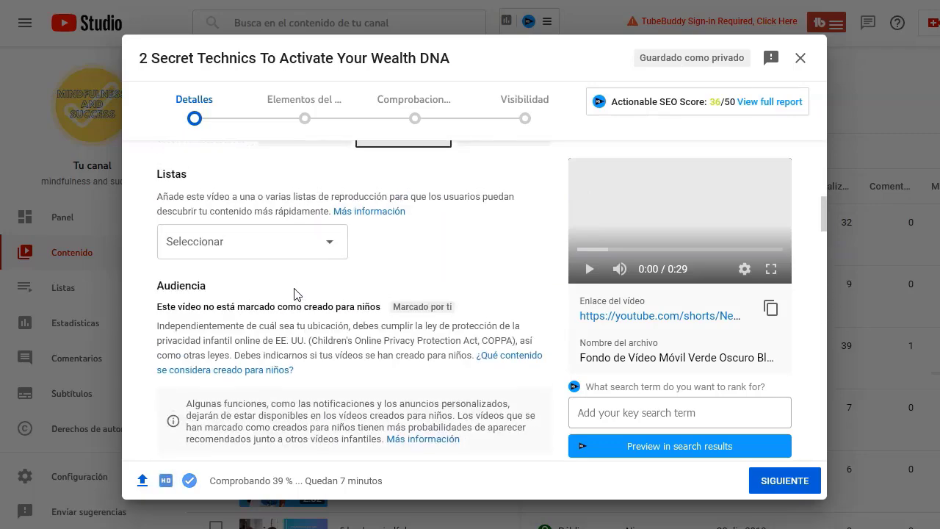
- Append "Part 1" to the description's first line and to the video title
{"action": "scroll", "coordinate": [294, 291], "scroll_direction": "up", "scroll_amount": 5}
{"action": "left_click", "coordinate": [294, 288]}
{"action": "left_click", "coordinate": [430, 221]}
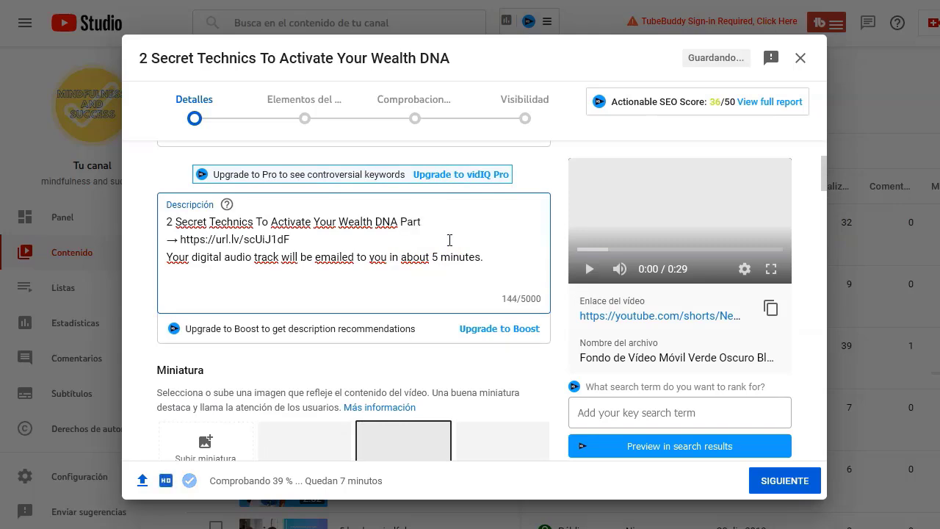
{"action": "left_click", "coordinate": [155, 281]}
{"action": "scroll", "coordinate": [348, 279], "scroll_direction": "up", "scroll_amount": 2}
{"action": "left_click", "coordinate": [436, 208]}
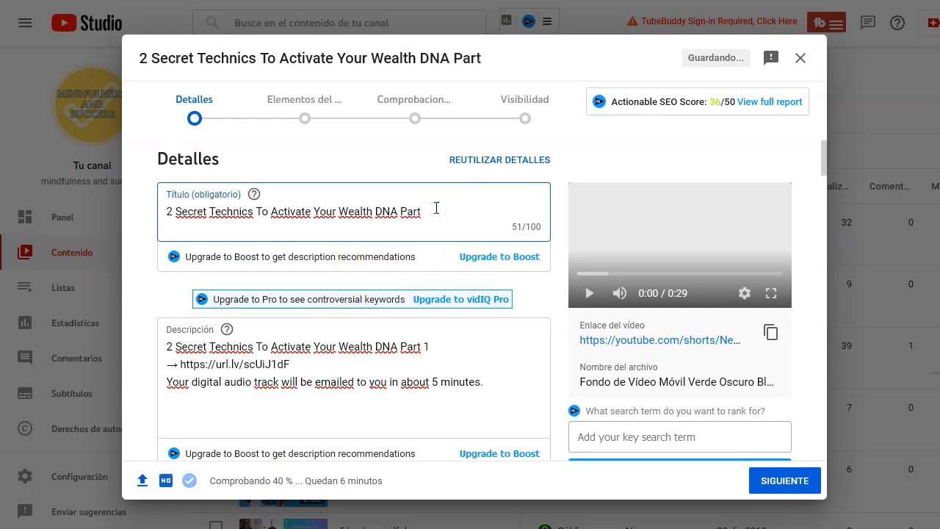
{"action": "left_click", "coordinate": [435, 354]}
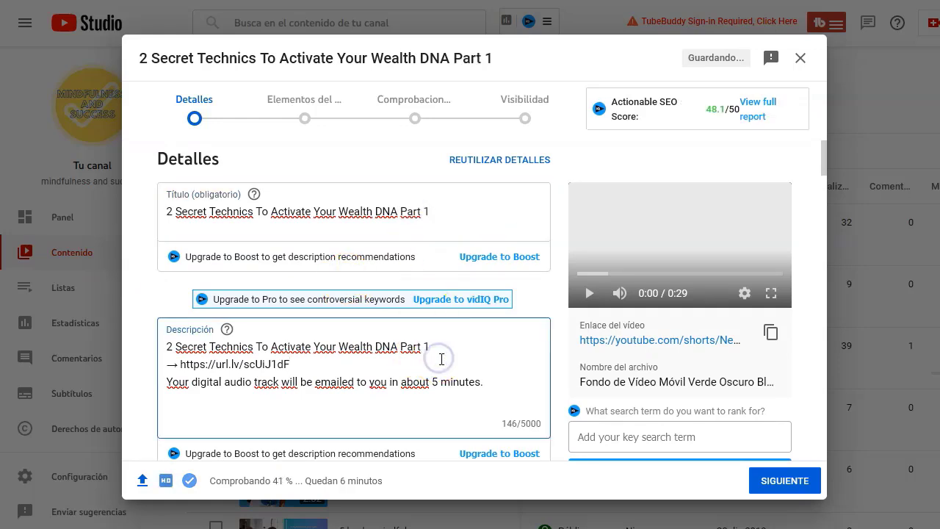
{"action": "left_click", "coordinate": [499, 384]}
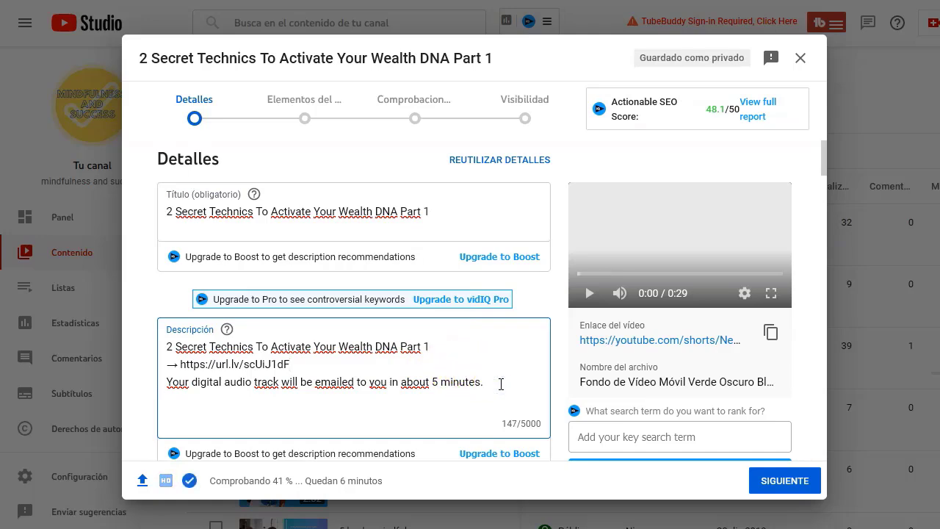
{"action": "key", "text": "Return"}
{"action": "type", "text": "Part"}
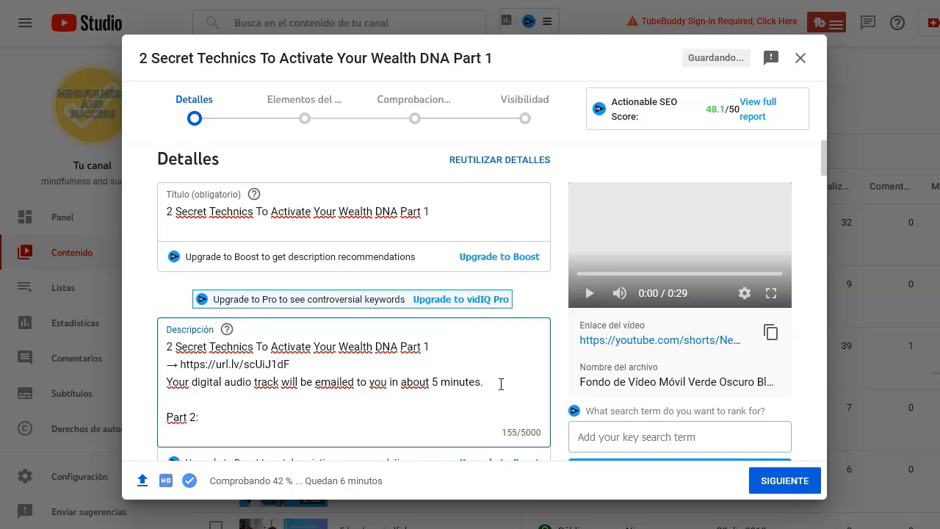
{"action": "type", "text": " 2:"}
{"action": "key", "text": "Return"}
{"action": "key", "text": "shift+Up"}
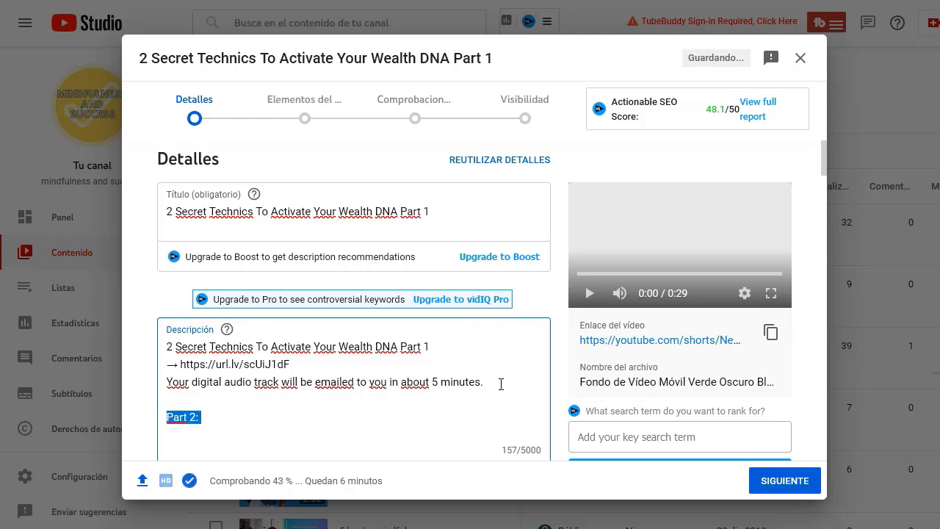
{"action": "key", "text": "BackSpace"}
{"action": "key", "text": "BackSpace"}
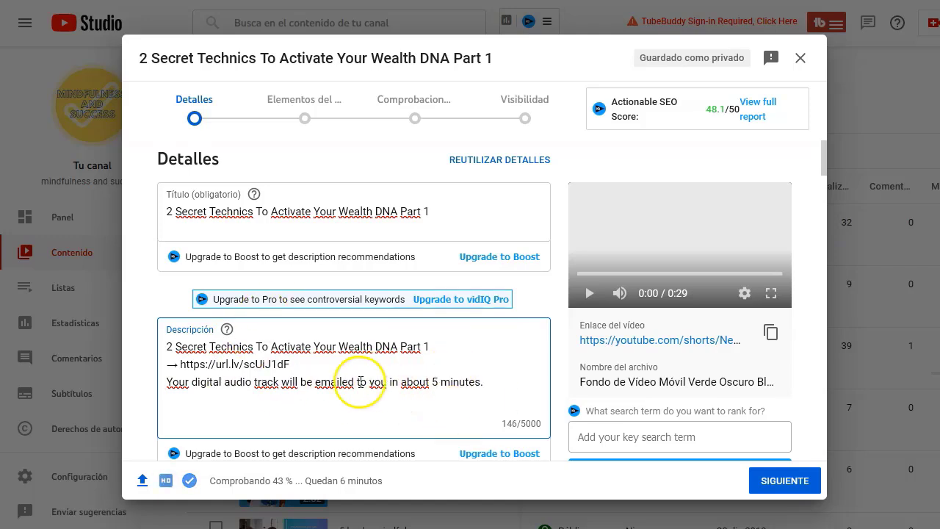
- Insert a period after "DNA" in the description's first line and continue to the video elements page
{"action": "left_click", "coordinate": [400, 346]}
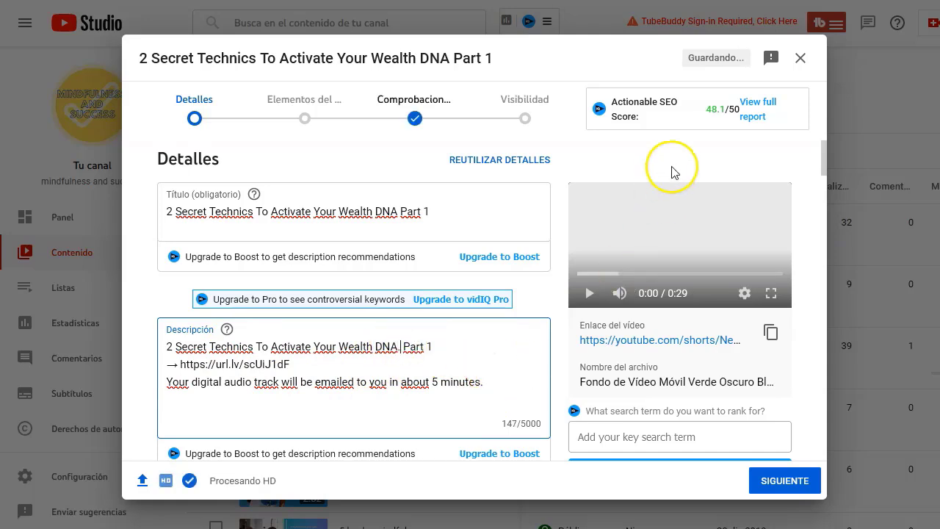
{"action": "left_click", "coordinate": [708, 110]}
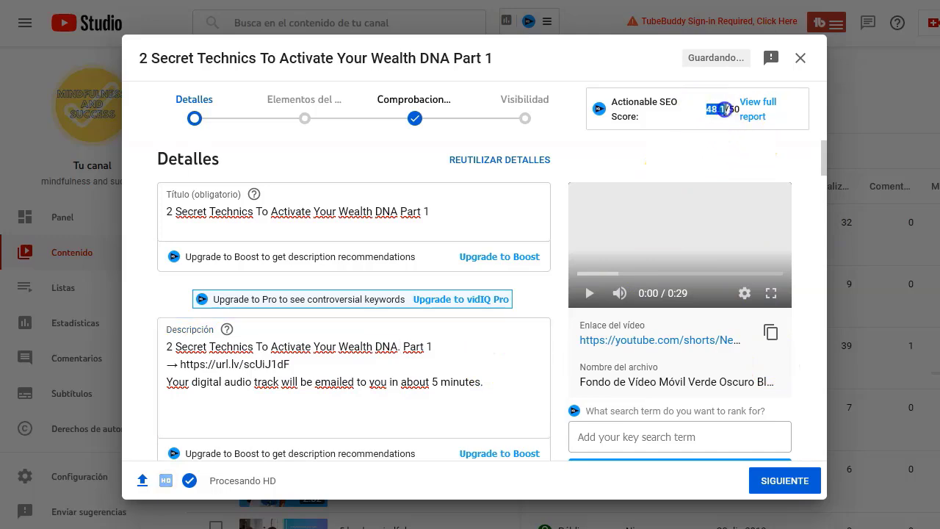
{"action": "left_click", "coordinate": [659, 150]}
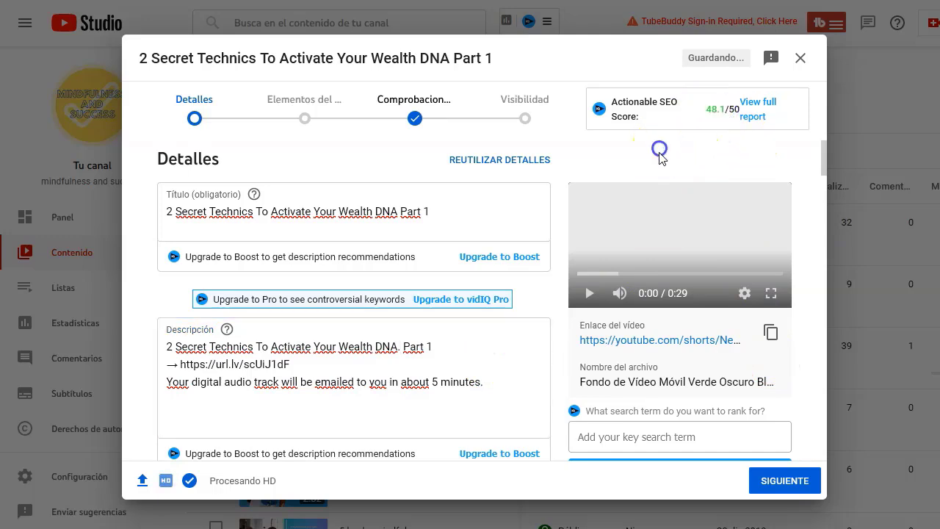
{"action": "left_click", "coordinate": [785, 481]}
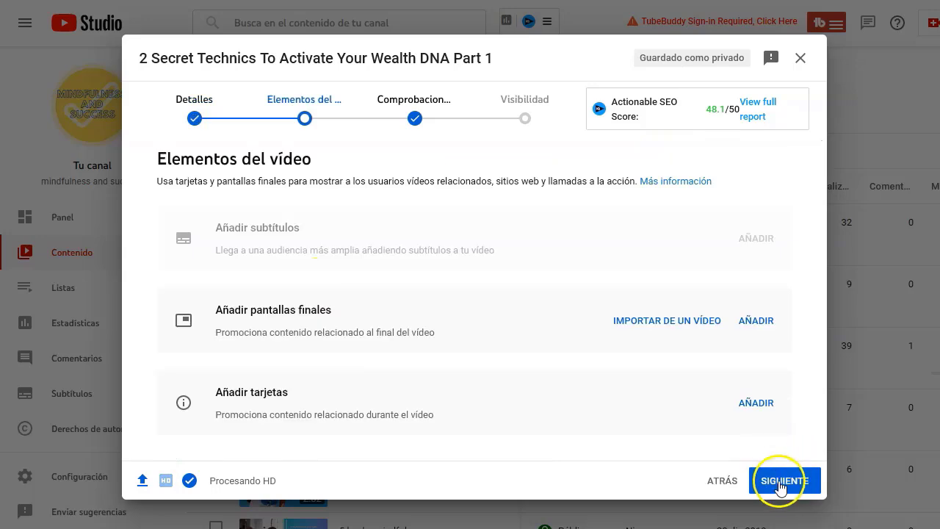
- Skip the video elements and checks pages, set the video's visibility to Público, and publish it
{"action": "left_click", "coordinate": [785, 481]}
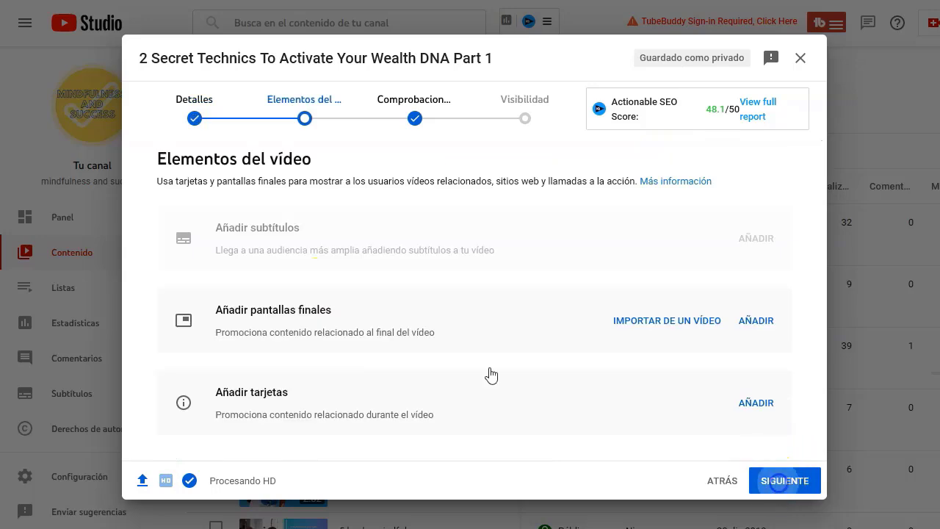
{"action": "left_click", "coordinate": [783, 481]}
{"action": "left_click", "coordinate": [233, 353]}
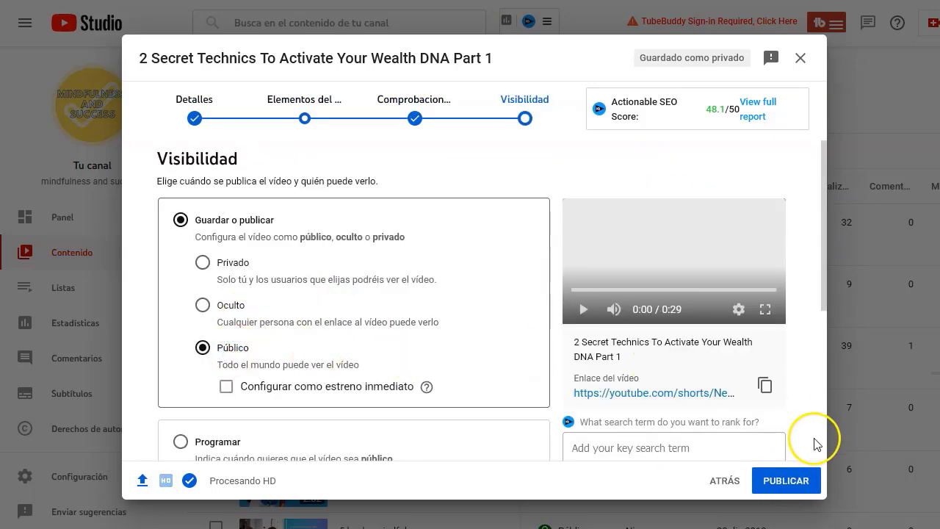
{"action": "left_click", "coordinate": [787, 480]}
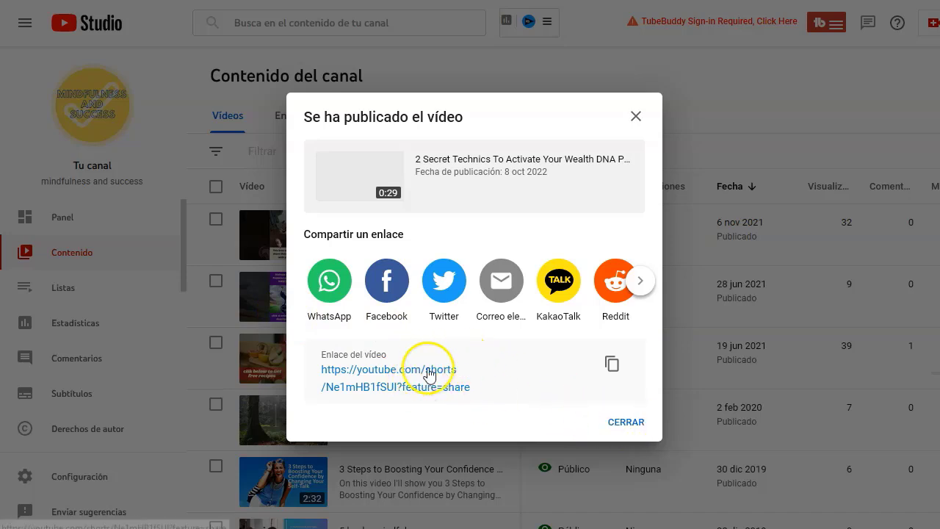
- Copy the published video's link into the Notepad++ notes below the shortened affiliate link, and dismiss the publication notice in YouTube Studio
{"action": "left_click", "coordinate": [612, 365]}
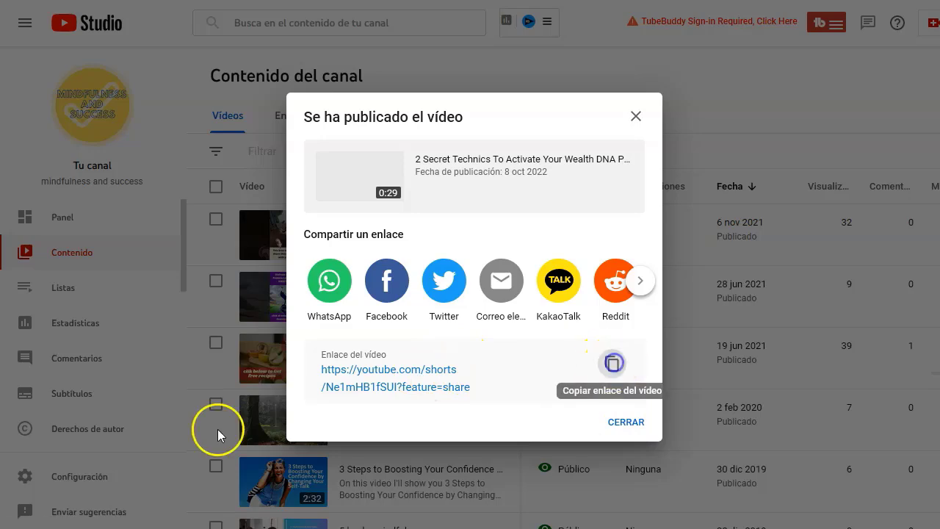
{"action": "key", "text": "alt+Tab"}
{"action": "key", "text": "Return"}
{"action": "key", "text": "Return"}
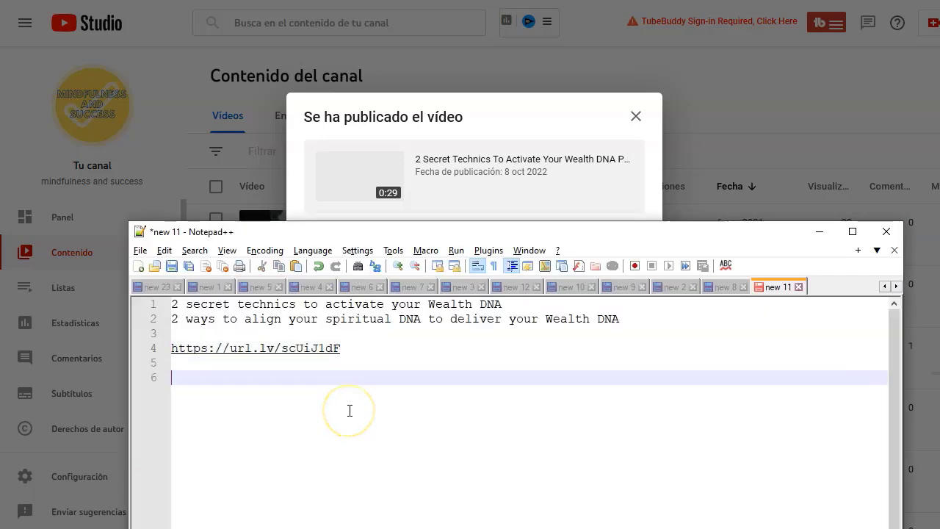
{"action": "key", "text": "ctrl+v"}
{"action": "key", "text": "alt+Tab"}
{"action": "left_click", "coordinate": [633, 421]}
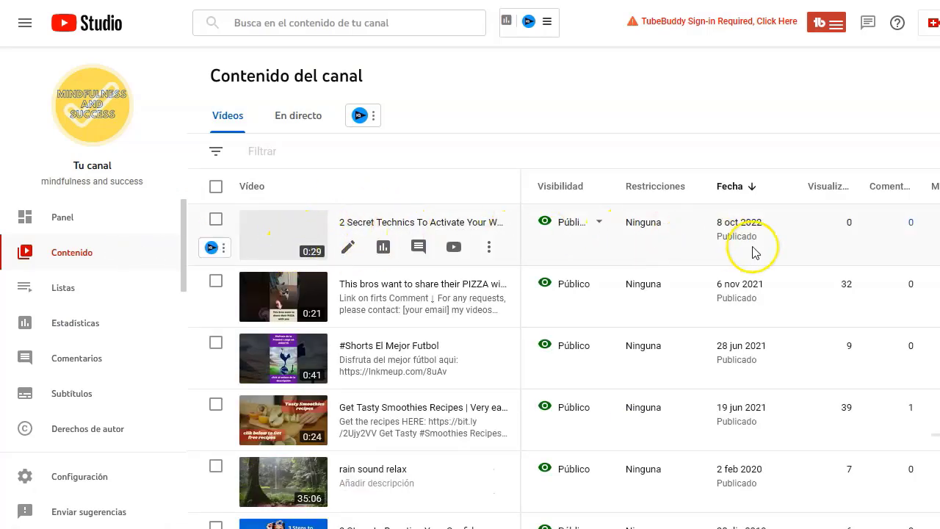
- Switch to the Google Docs plan and review its title and its sections on categories, products and videos per product
{"action": "left_click", "coordinate": [273, 234]}
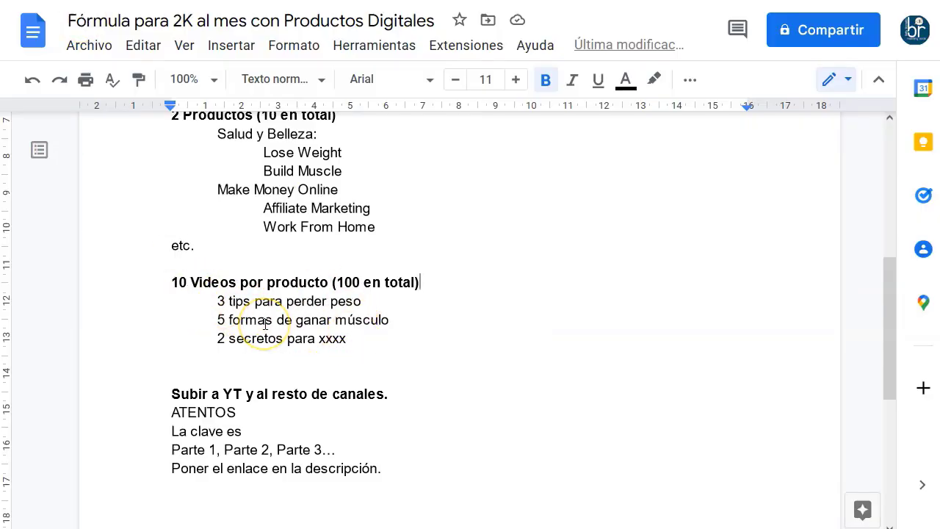
{"action": "scroll", "coordinate": [265, 324], "scroll_direction": "up", "scroll_amount": 3}
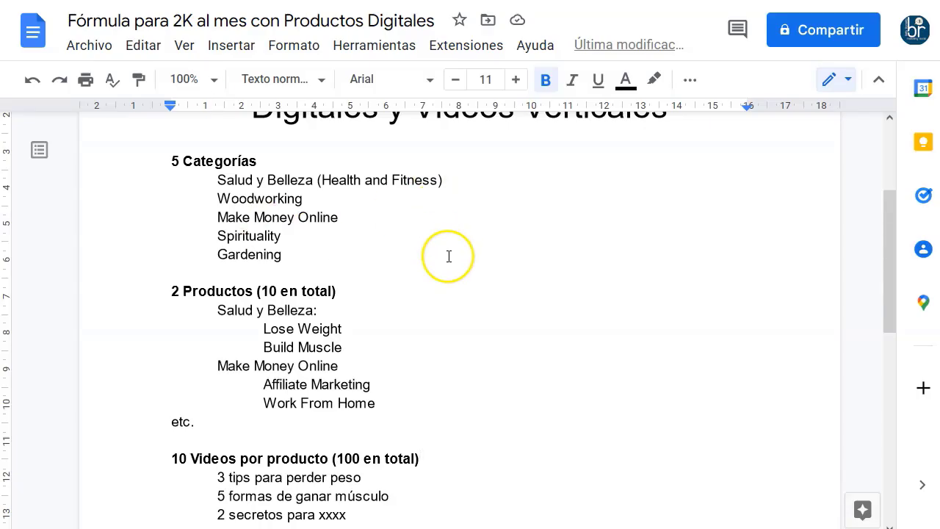
{"action": "left_click", "coordinate": [448, 255]}
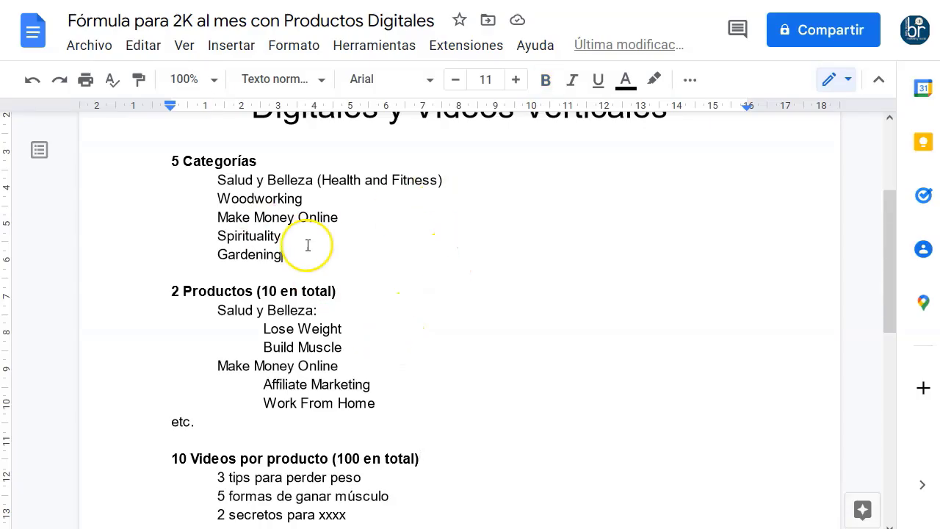
{"action": "scroll", "coordinate": [326, 226], "scroll_direction": "up", "scroll_amount": 2}
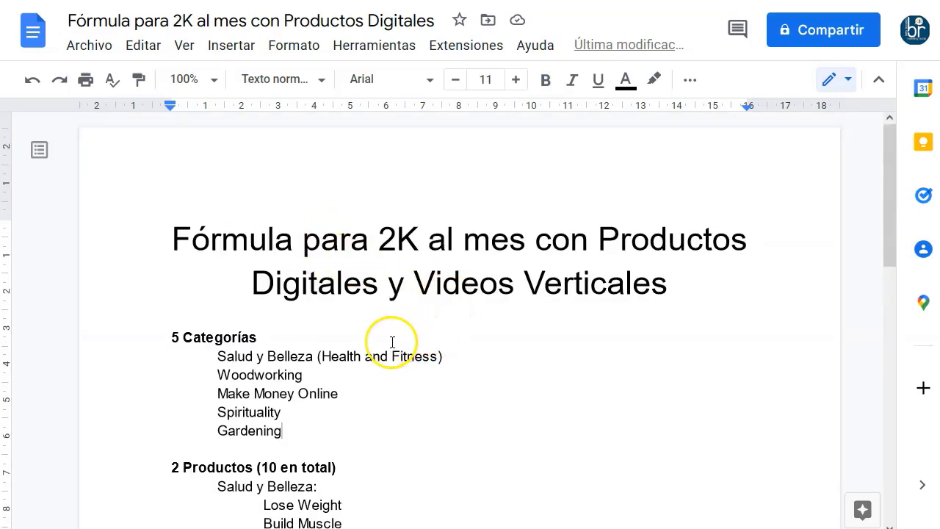
{"action": "scroll", "coordinate": [330, 376], "scroll_direction": "down", "scroll_amount": 2}
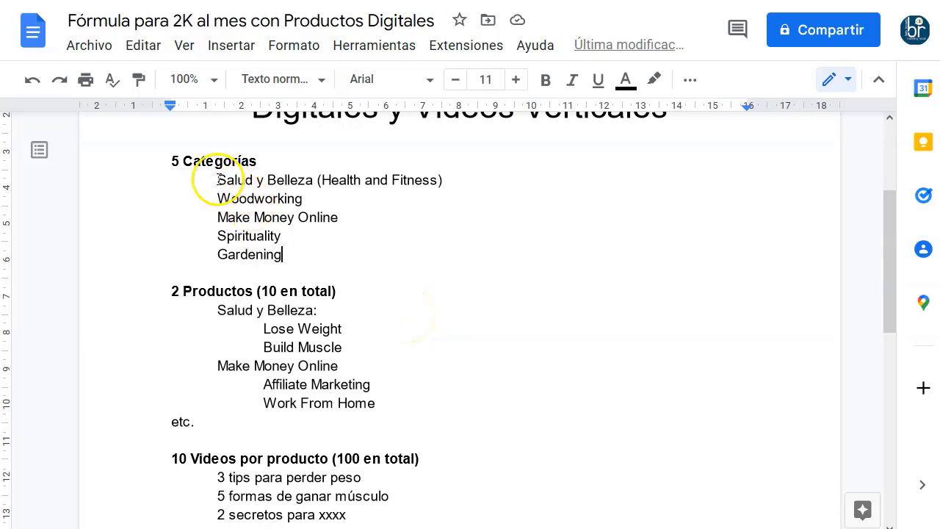
{"action": "left_click_drag", "start_coordinate": [218, 180], "coordinate": [458, 181]}
{"action": "left_click", "coordinate": [419, 309]}
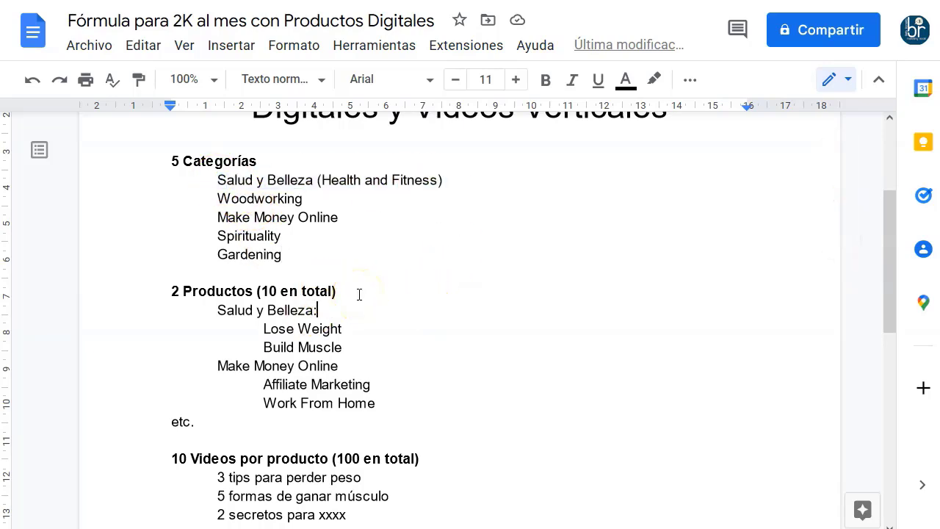
{"action": "left_click", "coordinate": [365, 308]}
{"action": "left_click", "coordinate": [392, 305]}
{"action": "left_click", "coordinate": [403, 296]}
{"action": "scroll", "coordinate": [456, 294], "scroll_direction": "up", "scroll_amount": 3}
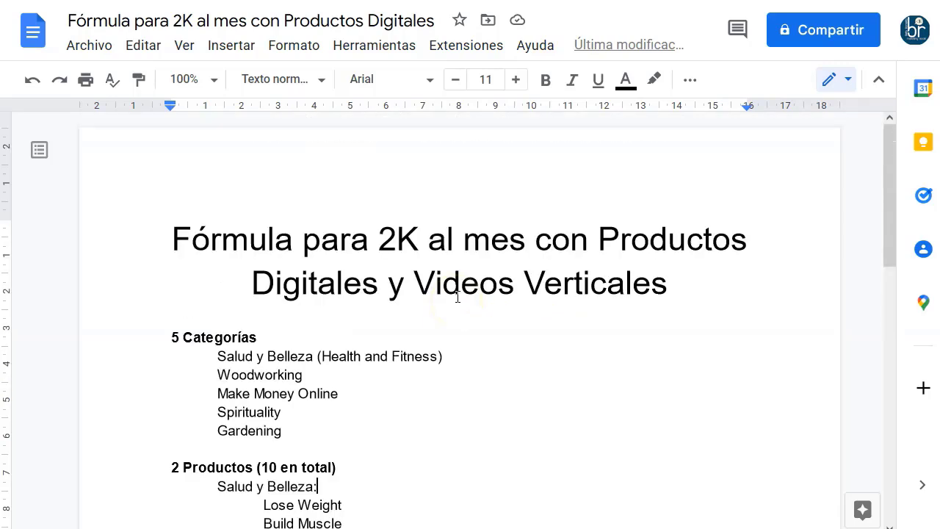